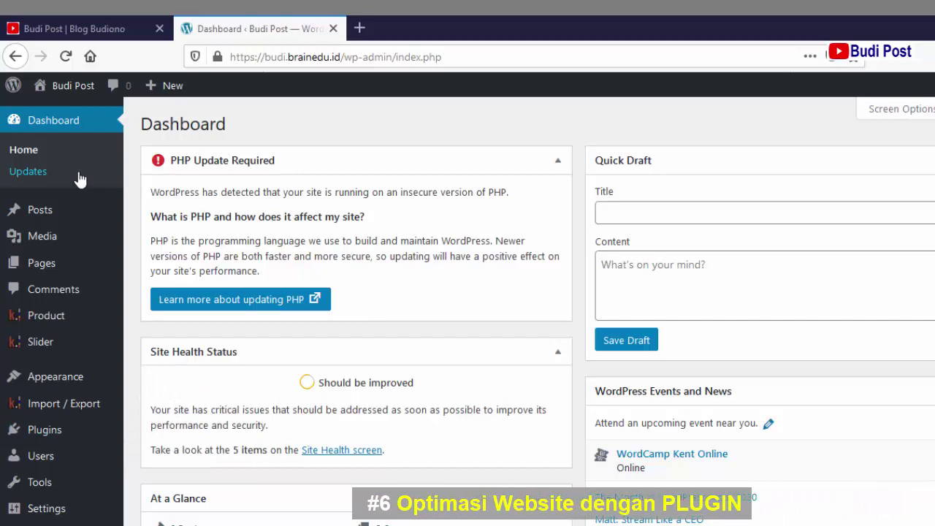
- Open the site's list of installed plugins and look through its entries
click(53, 123)
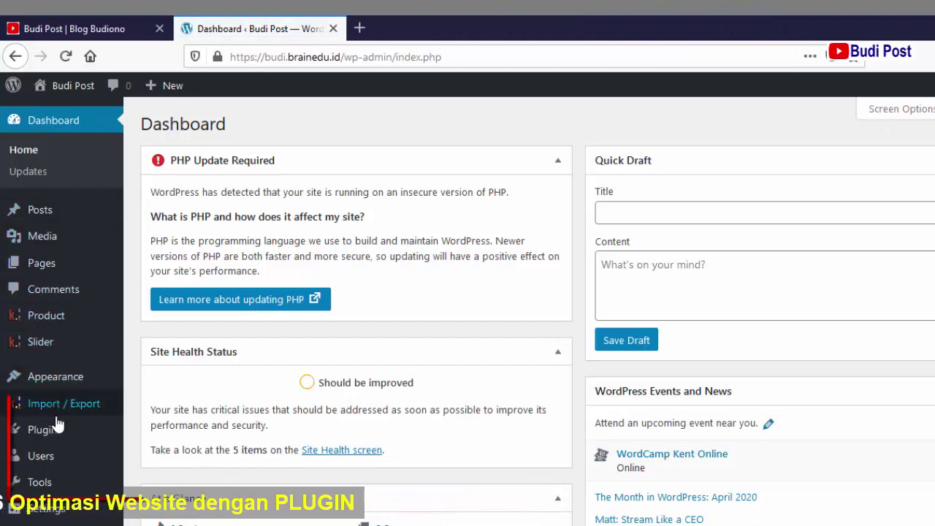
mouse_move(54, 435)
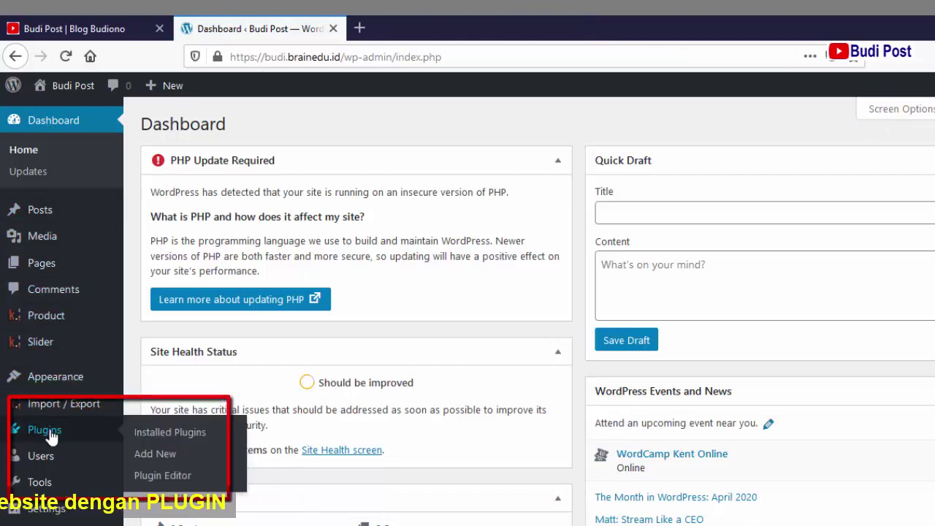
click(50, 434)
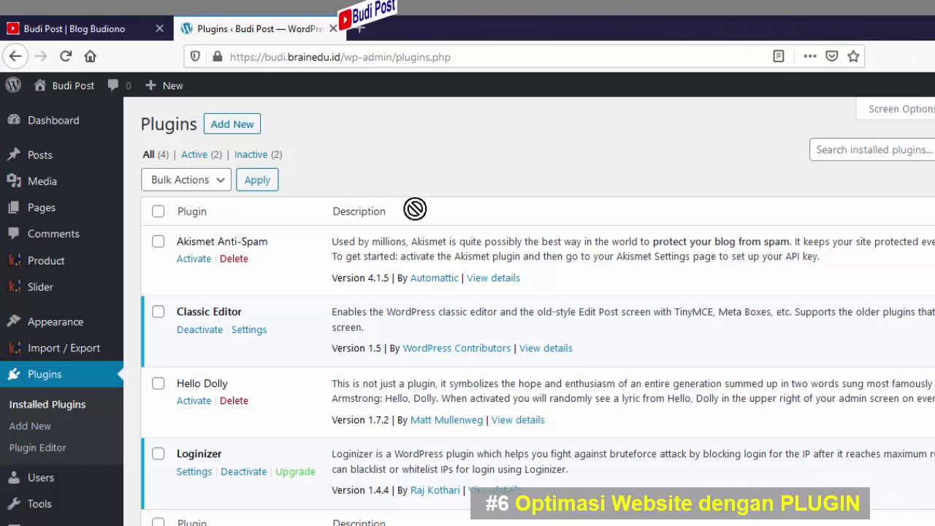
scroll(306, 267, down, 2)
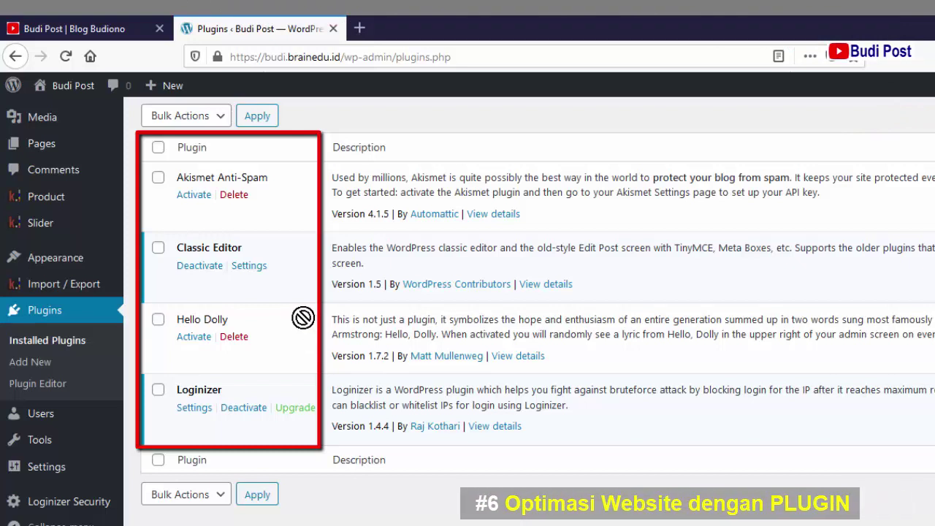
scroll(303, 318, up, 2)
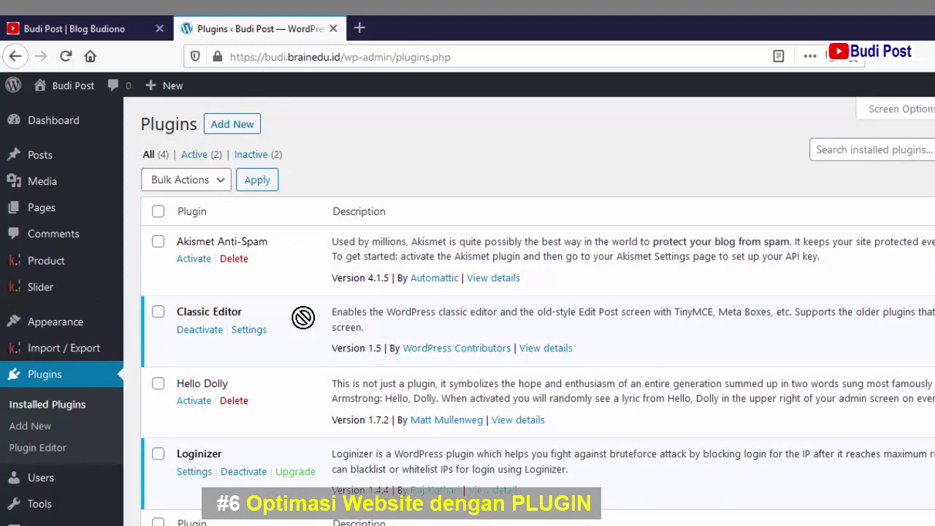
- Select the Classic Editor and Loginizer plugins in the installed plugins list
scroll(303, 317, down, 2)
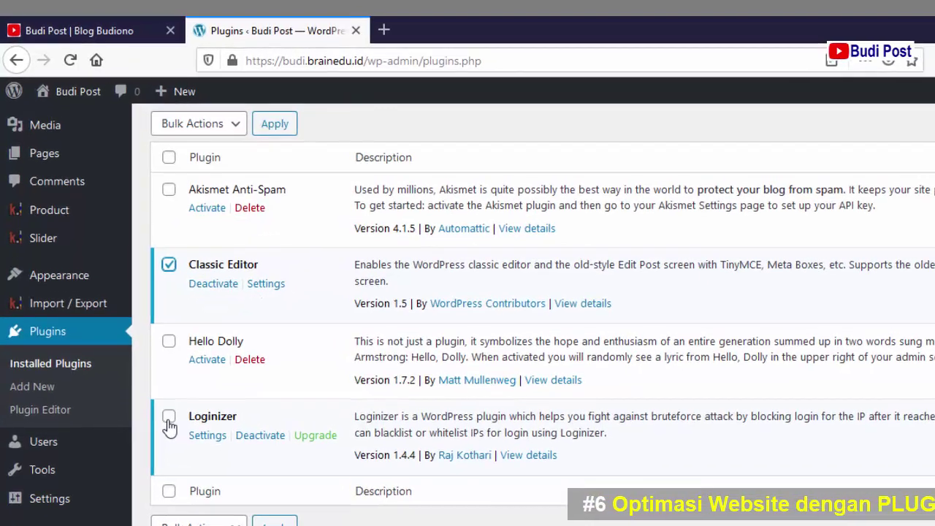
click(182, 455)
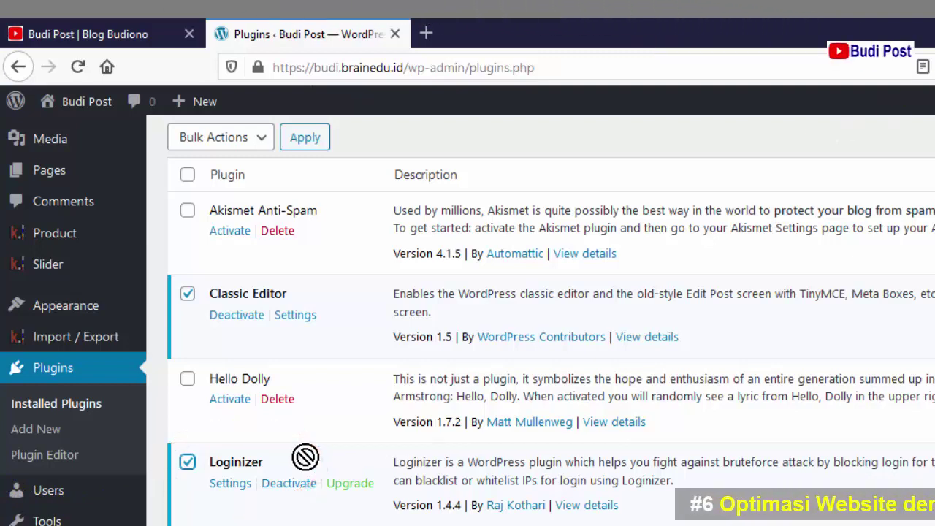
scroll(306, 457, up, 2)
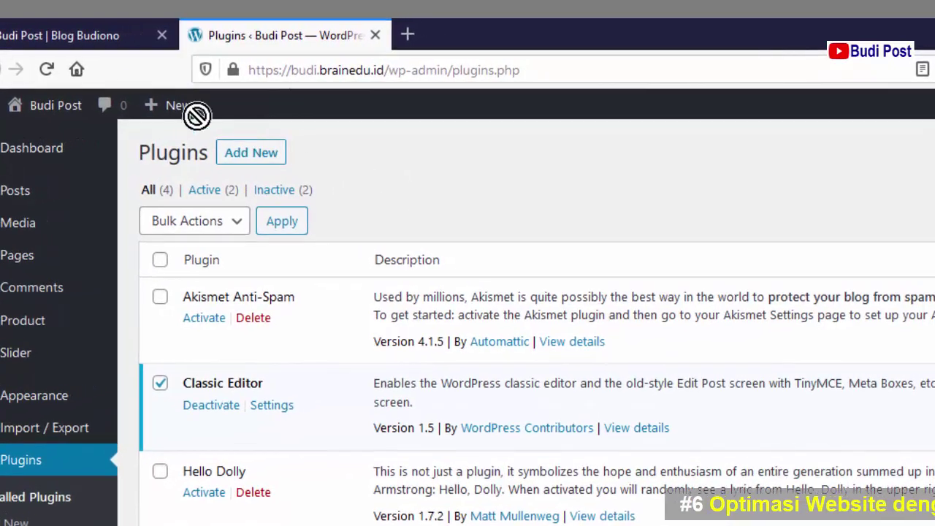
- Switch to the public Budi Post homepage and look over its article list and sidebar sections
click(77, 39)
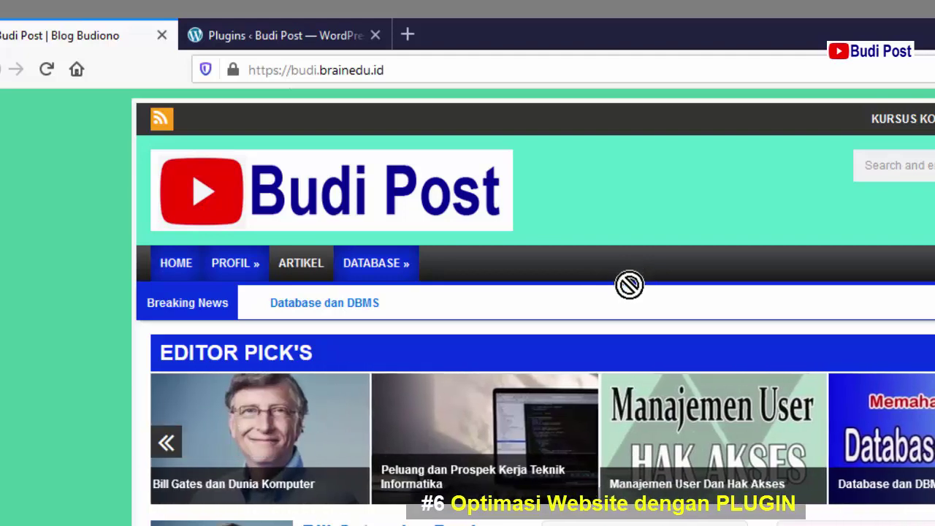
scroll(596, 399, down, 3)
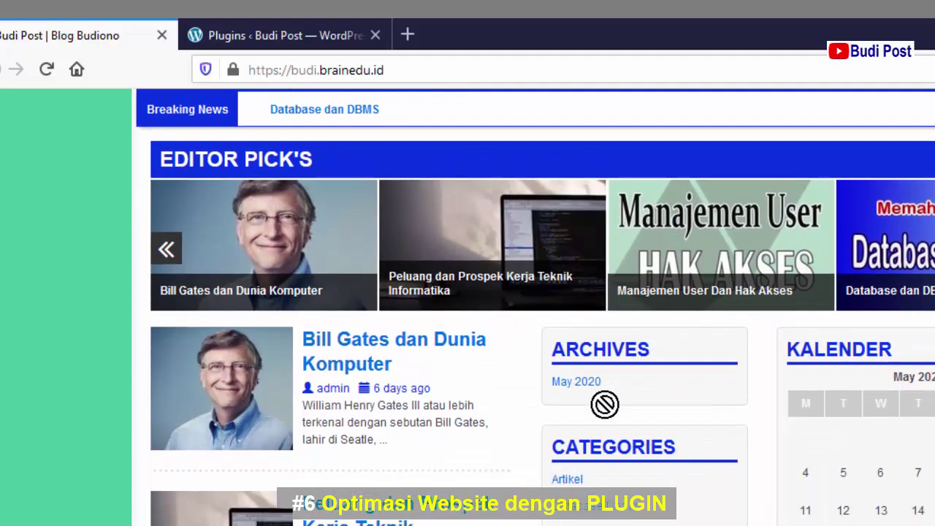
scroll(599, 406, down, 2)
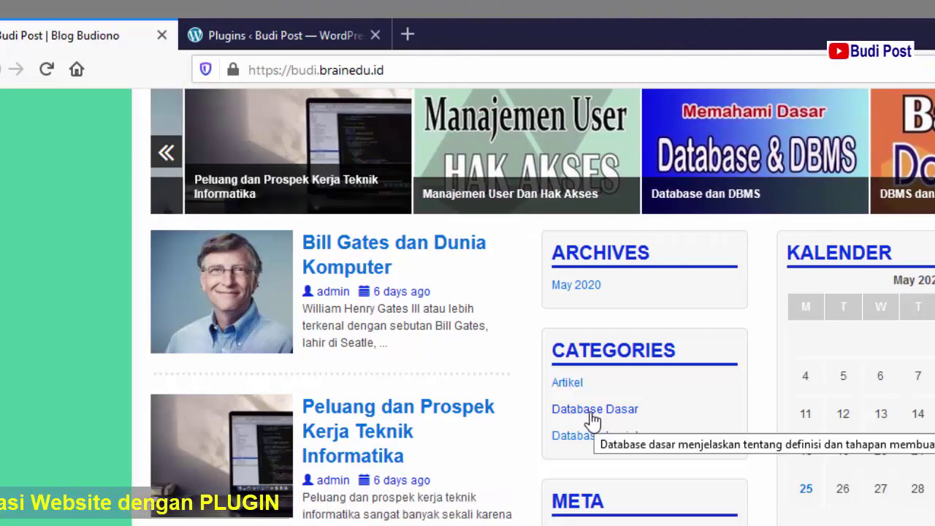
drag(585, 411, 443, 377)
scroll(526, 411, down, 3)
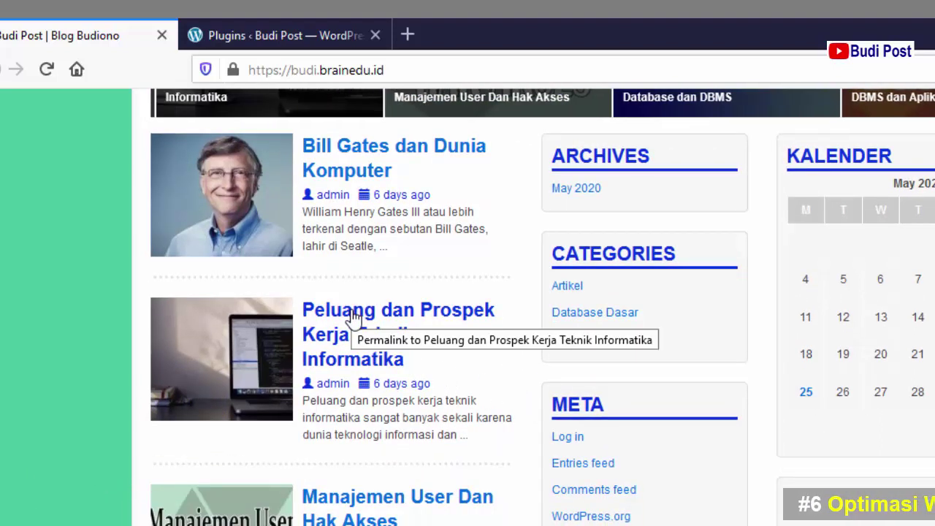
drag(353, 316, 421, 341)
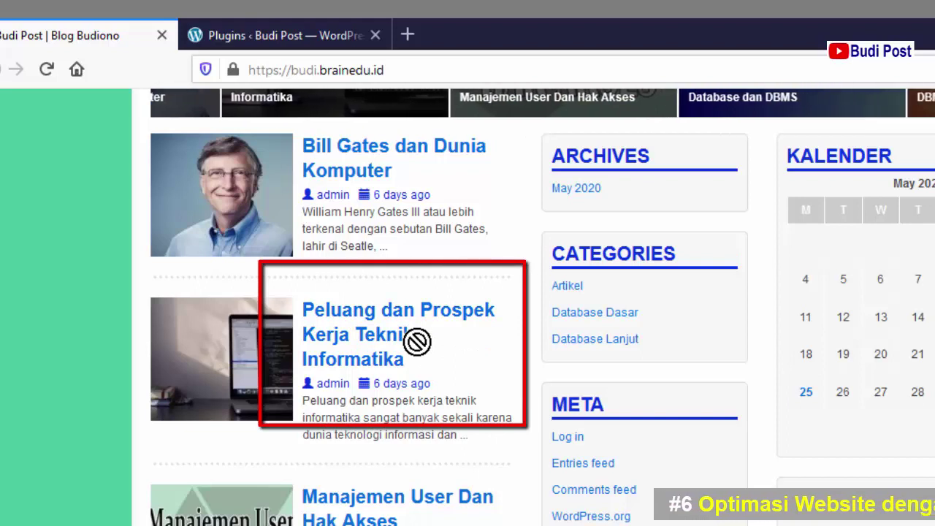
drag(440, 341, 445, 342)
- Open the article "Peluang dan Prospek Kerja Teknik Informatika" and examine its content from beginning to end
click(357, 316)
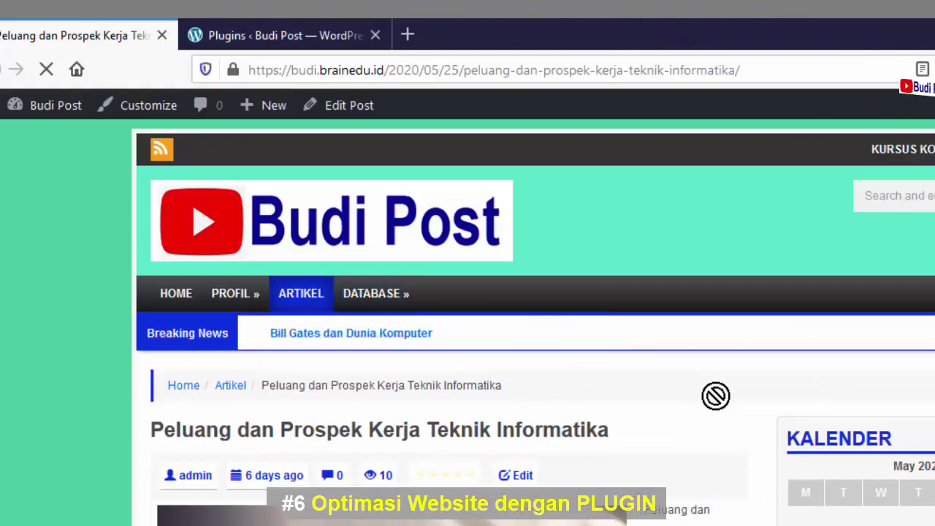
scroll(716, 395, down, 6)
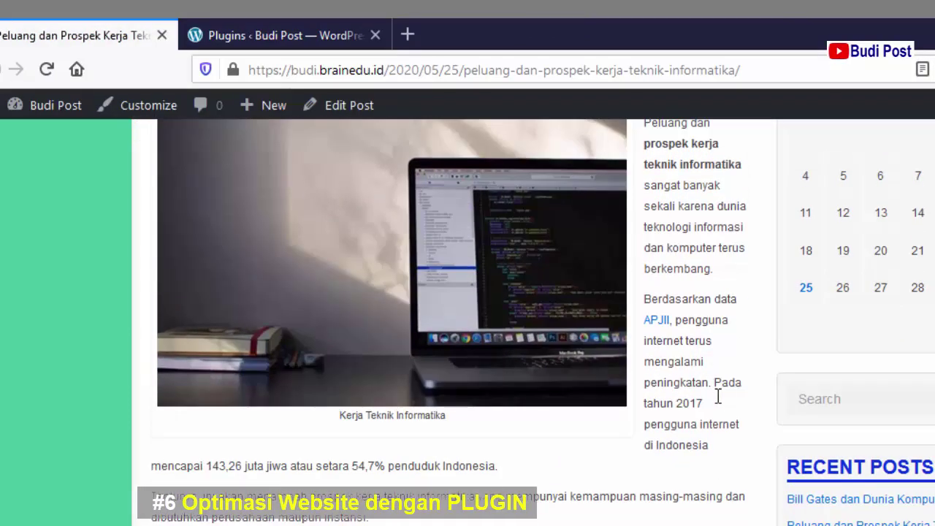
scroll(719, 395, down, 15)
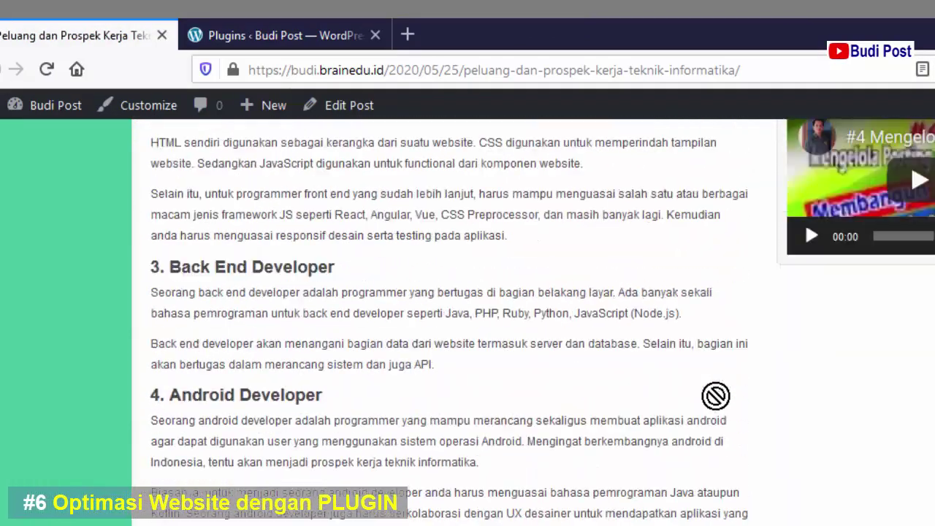
scroll(718, 395, down, 5)
scroll(716, 396, down, 15)
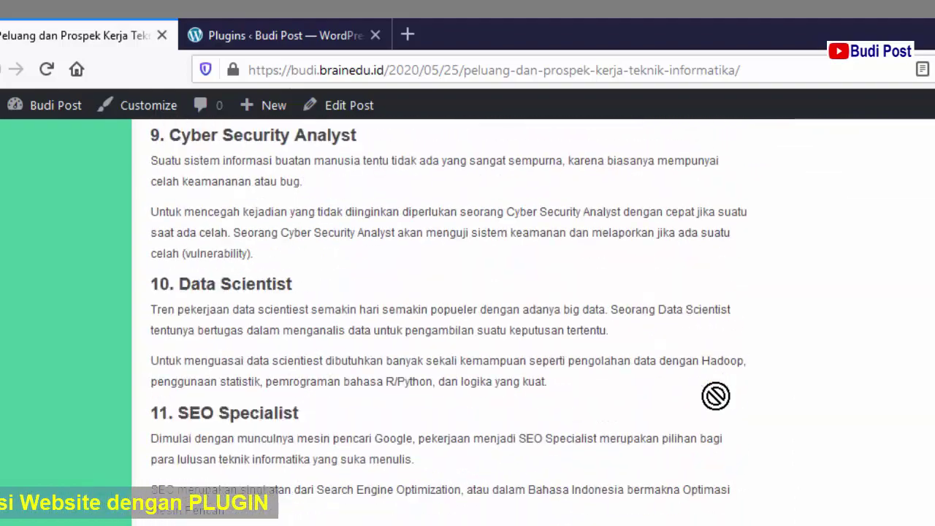
middle_click(718, 395)
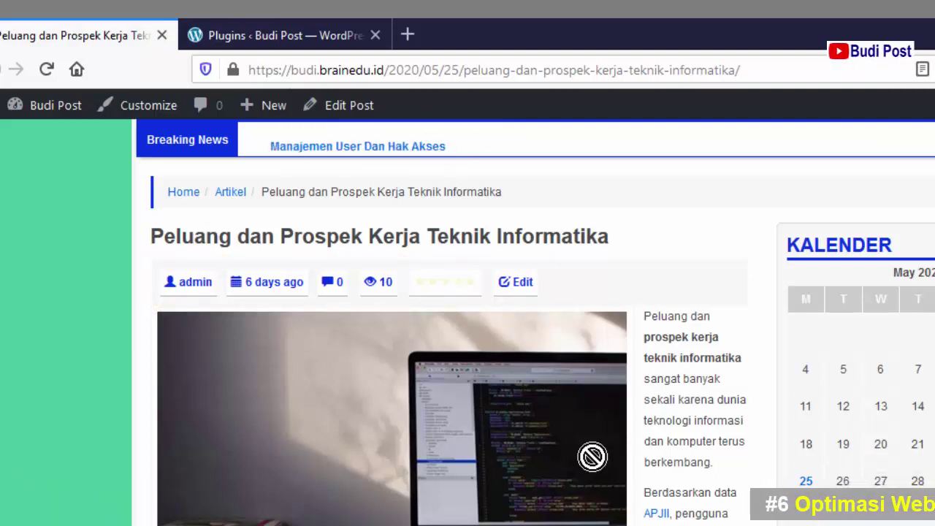
- Return to the WordPress admin and open the page for adding new plugins
click(278, 37)
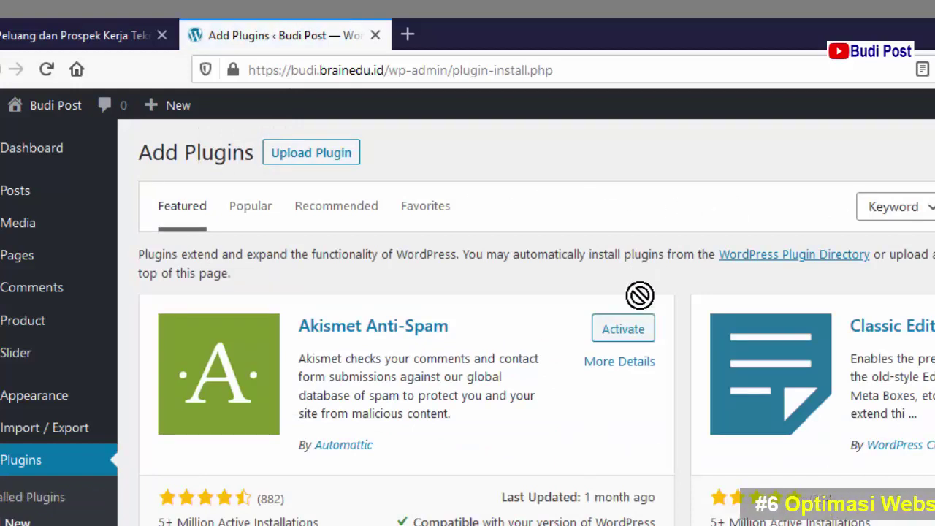
scroll(651, 380, down, 2)
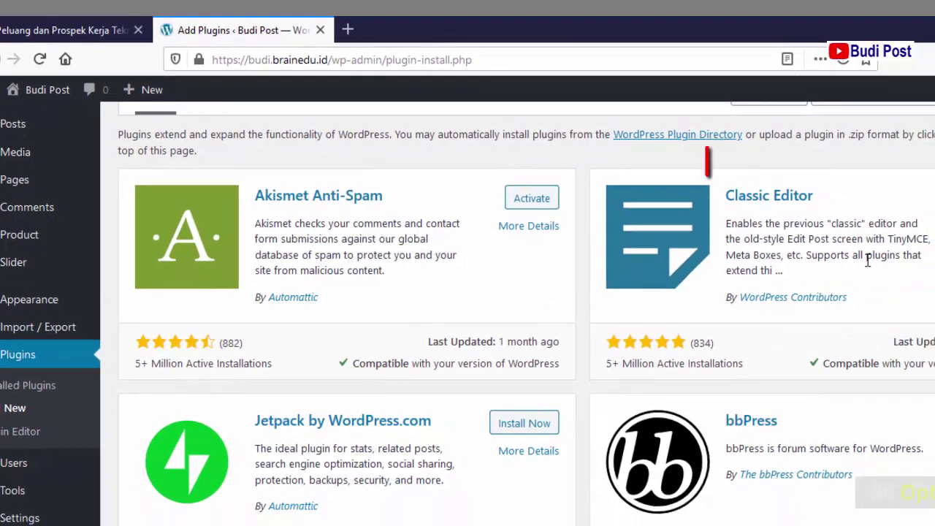
scroll(867, 259, up, 2)
- Search the plugin directory by keyword for "sassy social"
click(894, 176)
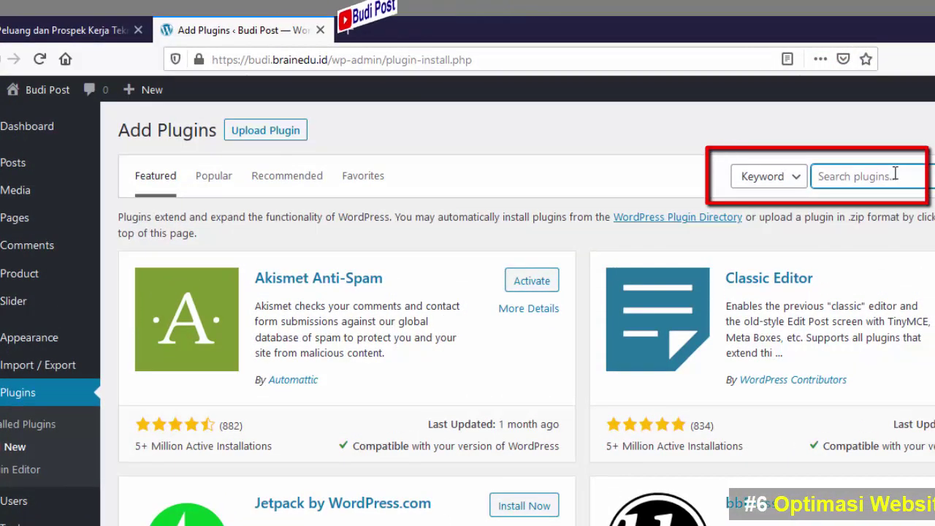
text(s)
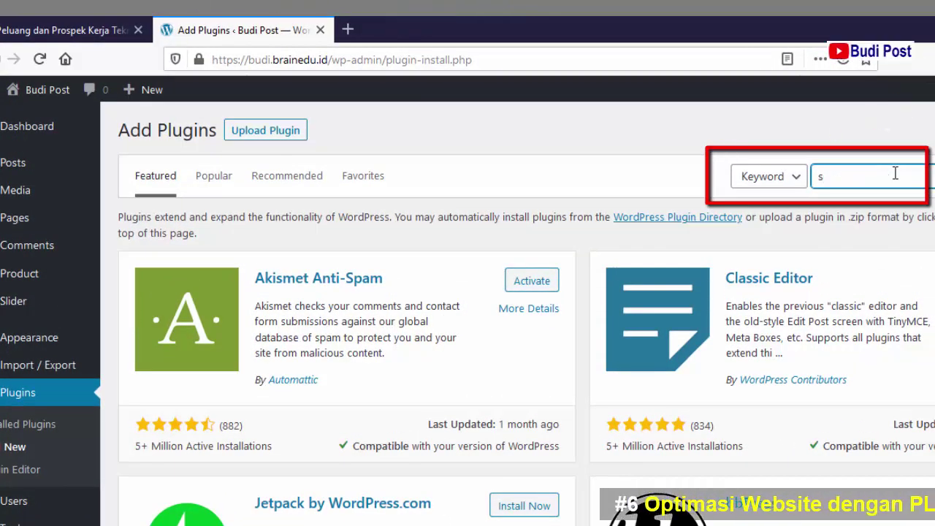
text(ass)
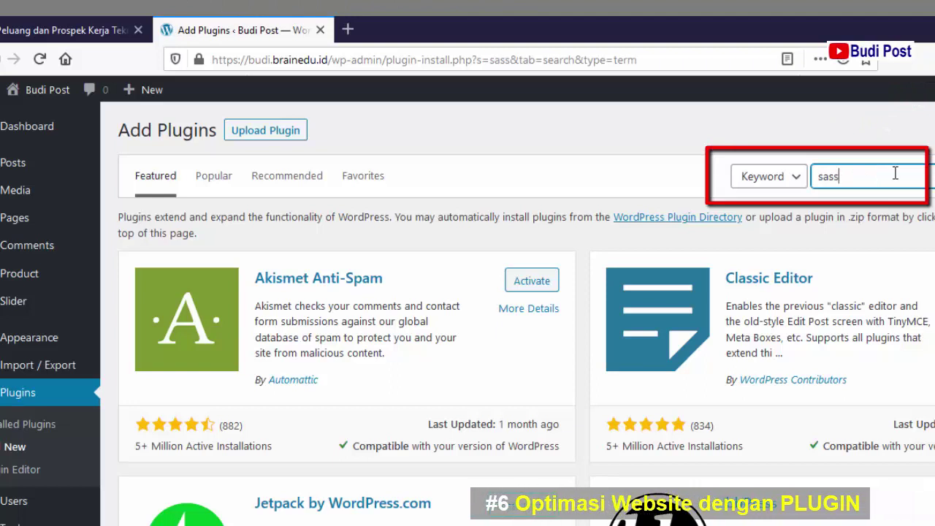
text(y)
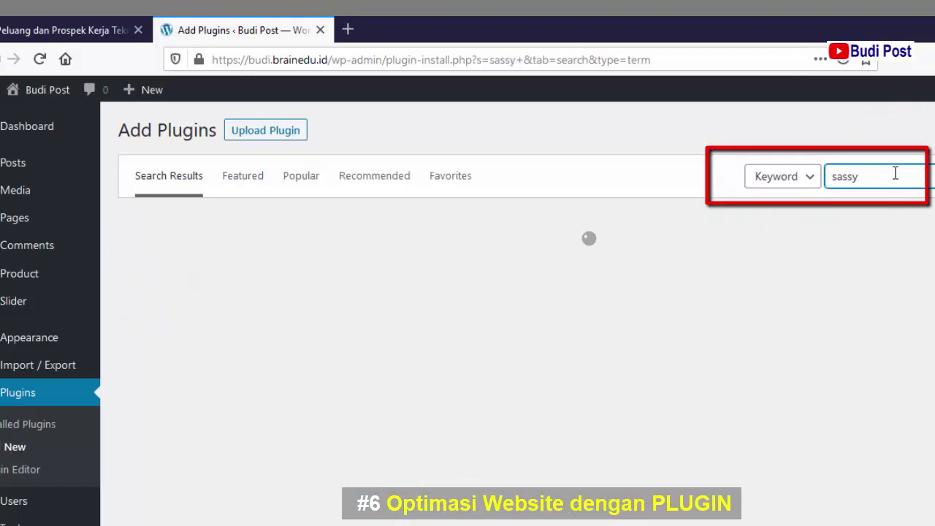
text( s)
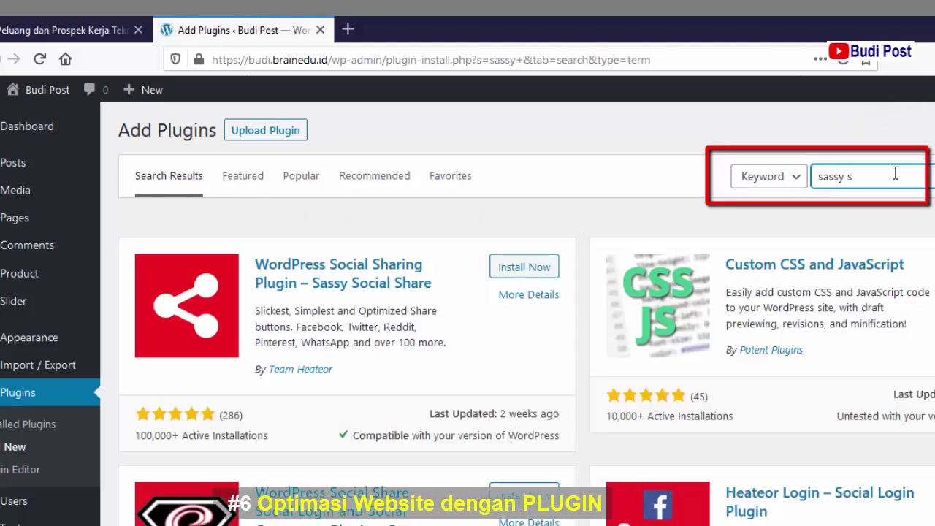
text(o)
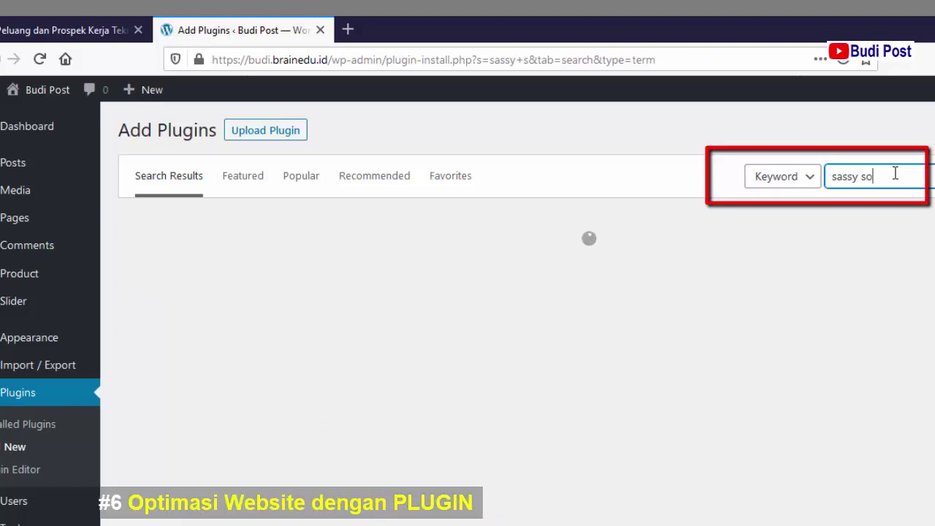
text(cial)
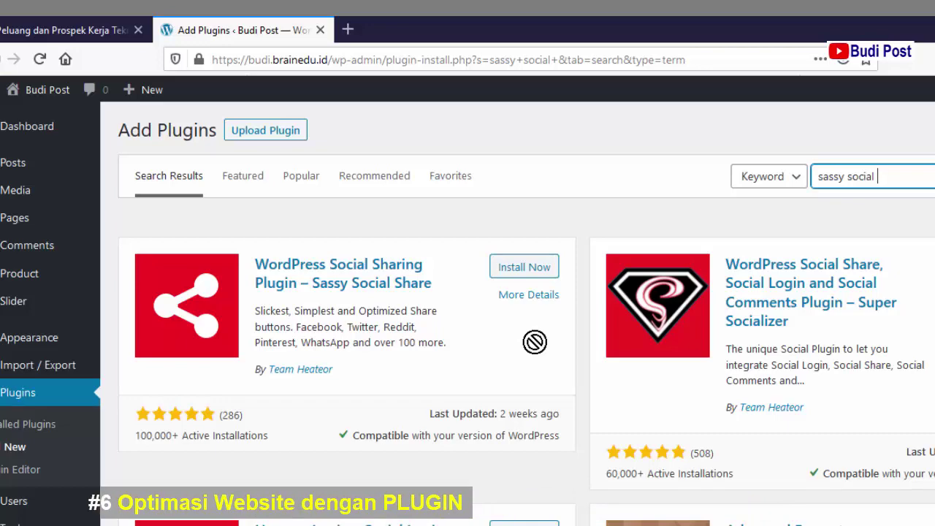
- Install and activate the "WordPress Social Sharing Plugin – Sassy Social Share" from the search results
scroll(572, 350, down, 1)
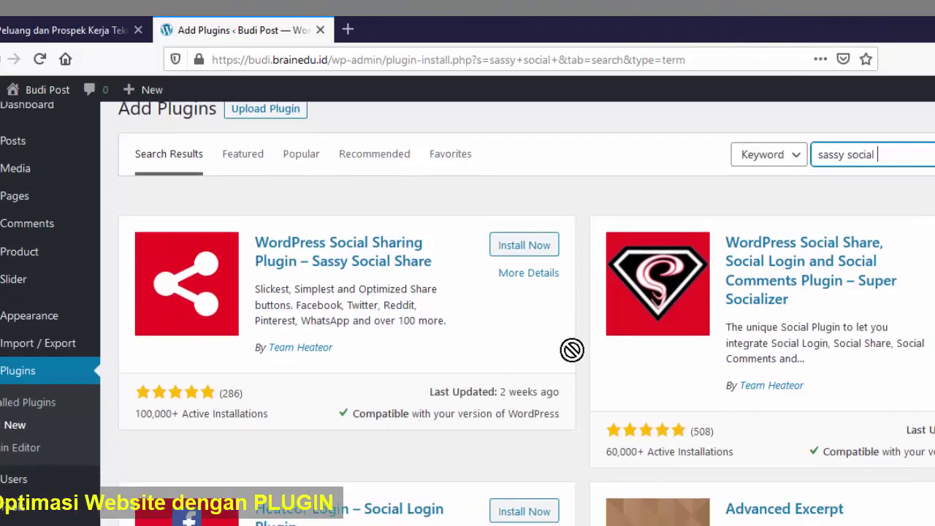
scroll(572, 350, down, 3)
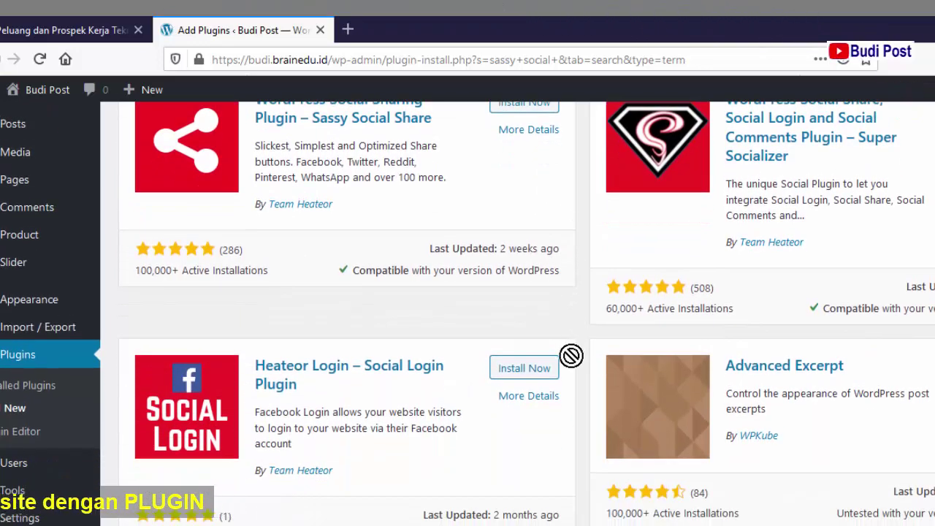
scroll(571, 356, down, 3)
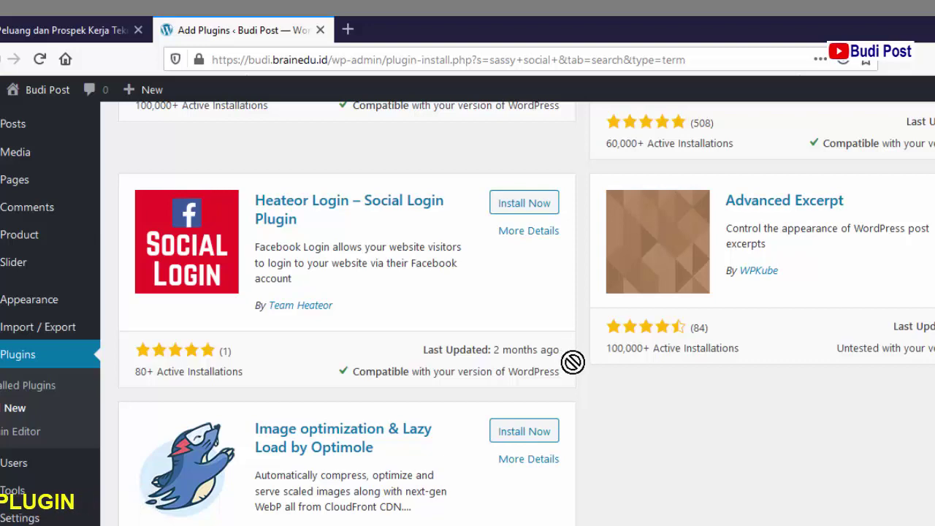
scroll(583, 387, down, 2)
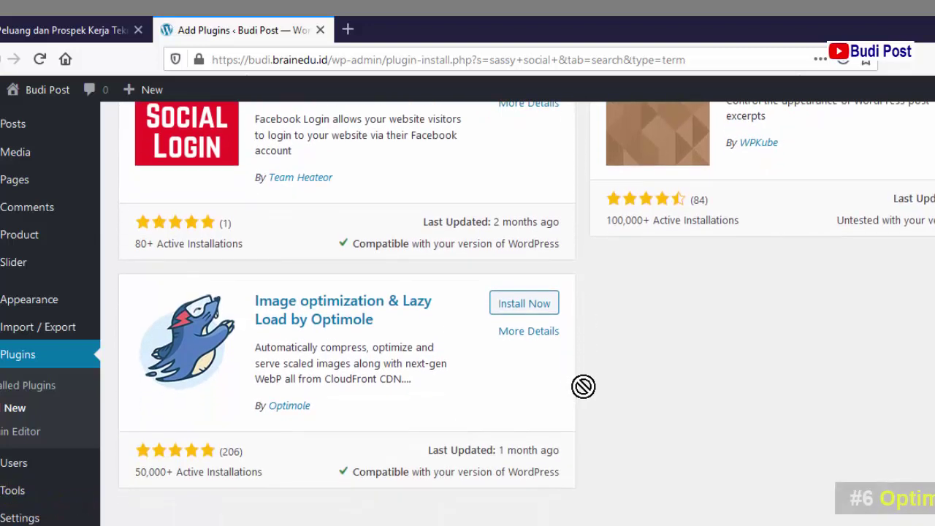
scroll(582, 385, up, 3)
scroll(583, 386, up, 5)
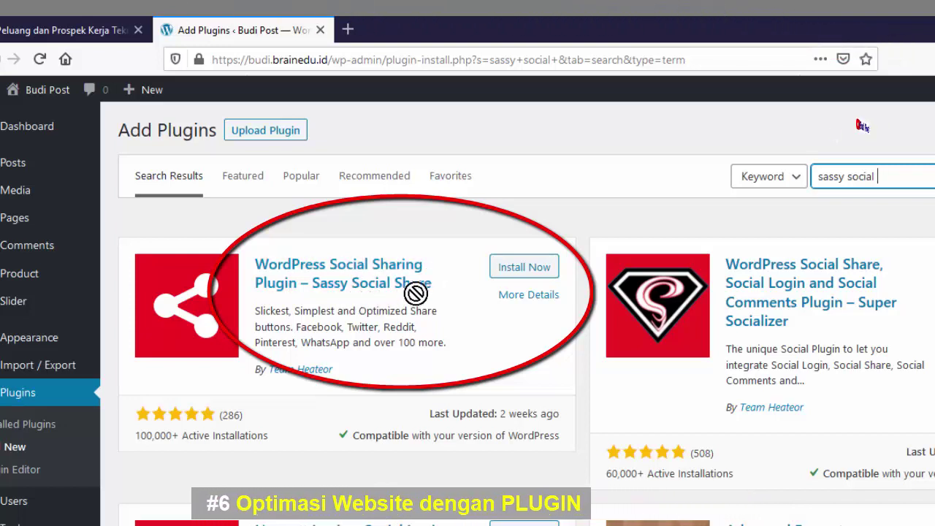
click(525, 268)
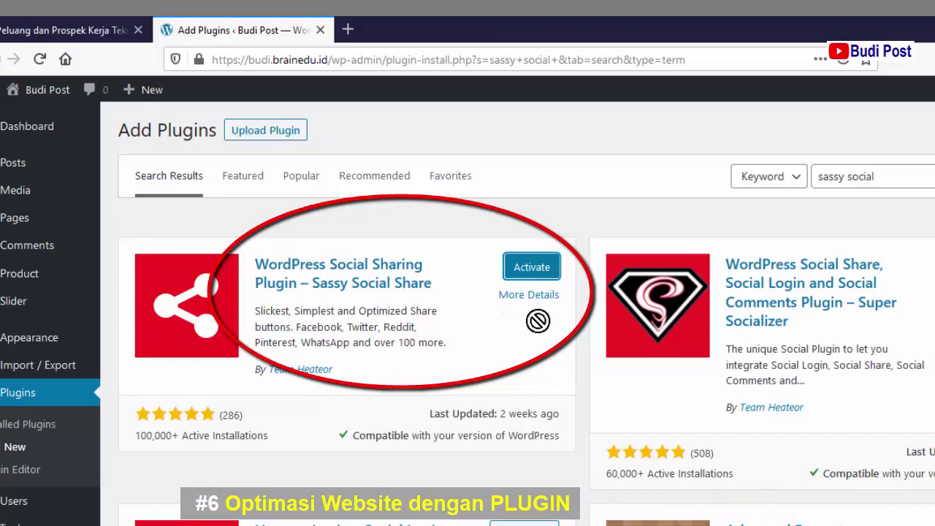
click(540, 267)
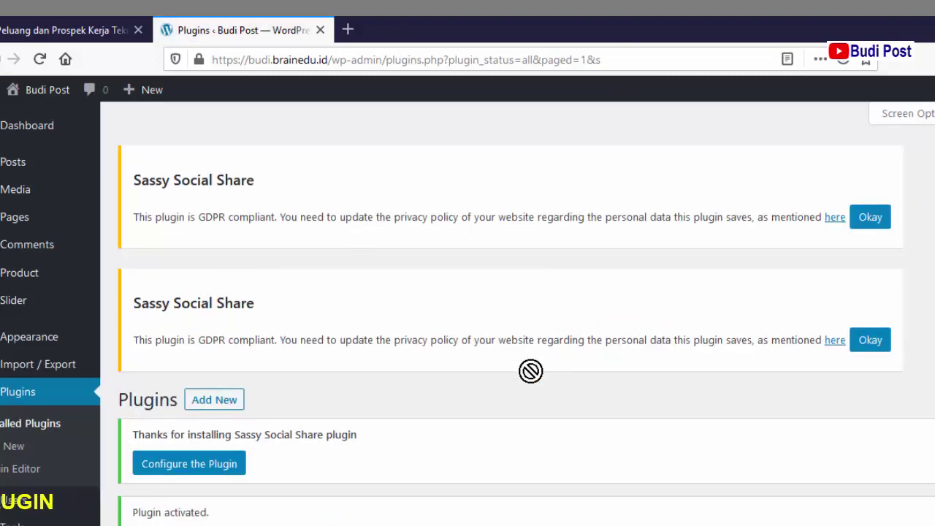
scroll(531, 371, down, 2)
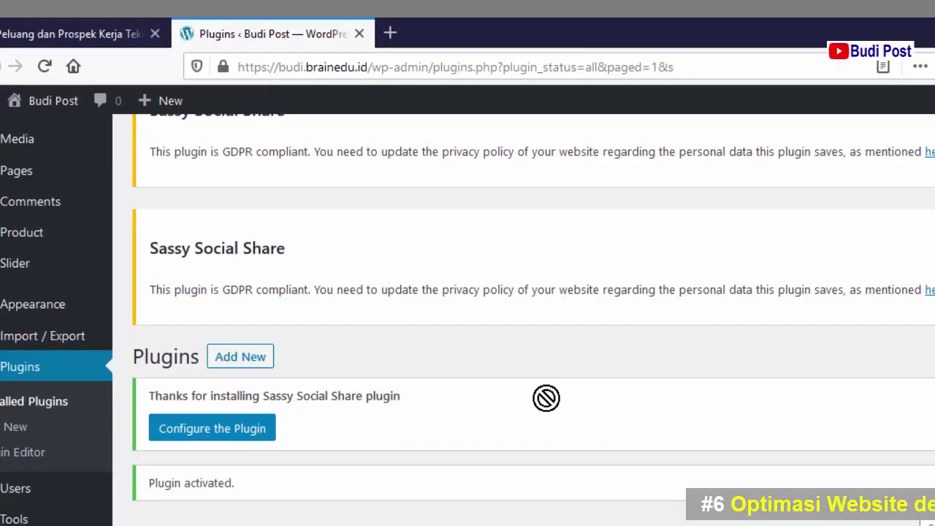
- Open the Sassy Social Share configuration guide, look through its floating interface and theme selection sections, and return to the installed plugins list
scroll(545, 397, down, 2)
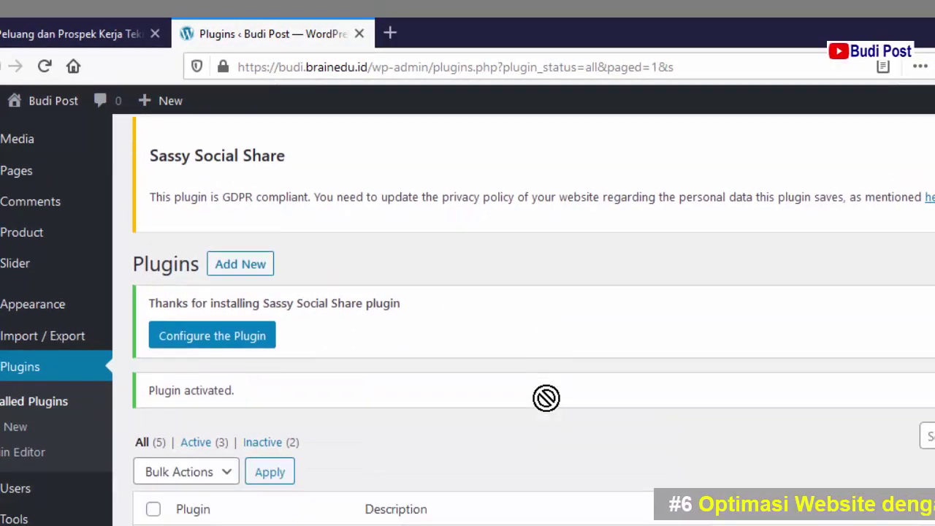
click(216, 336)
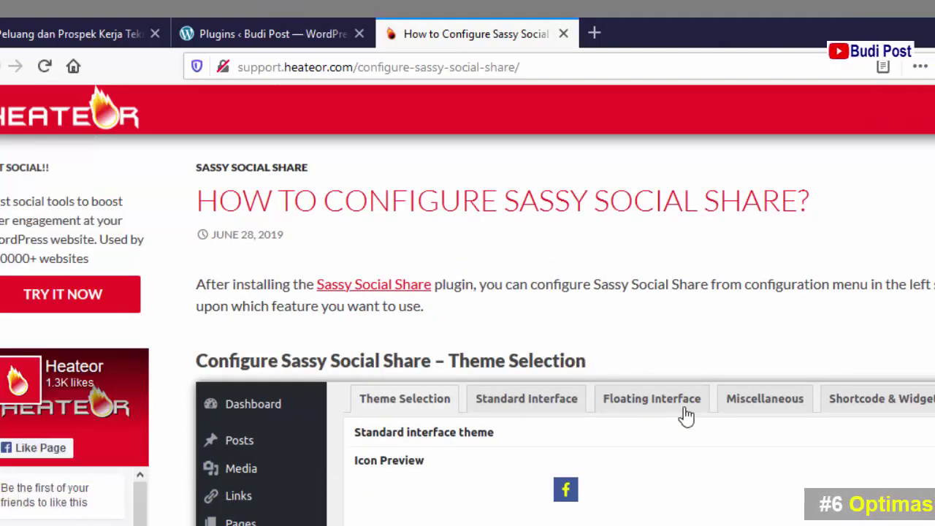
scroll(687, 415, down, 5)
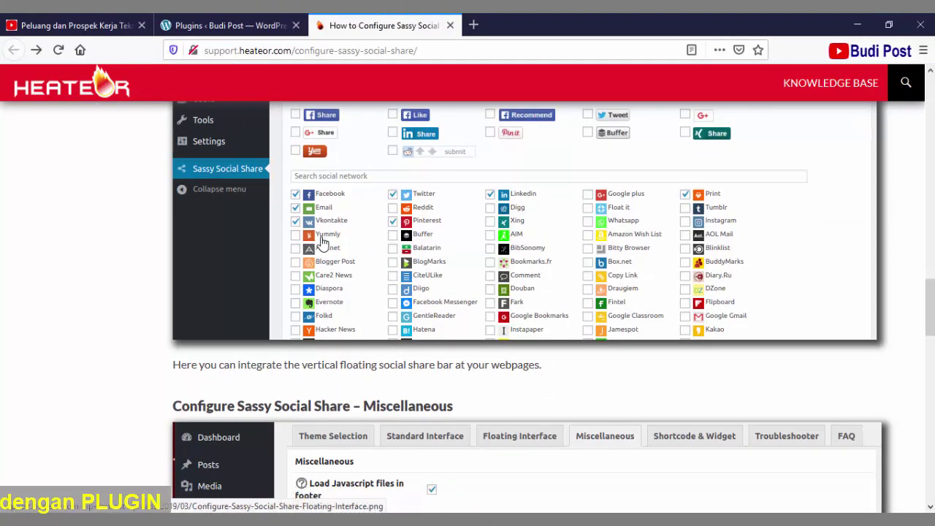
click(293, 194)
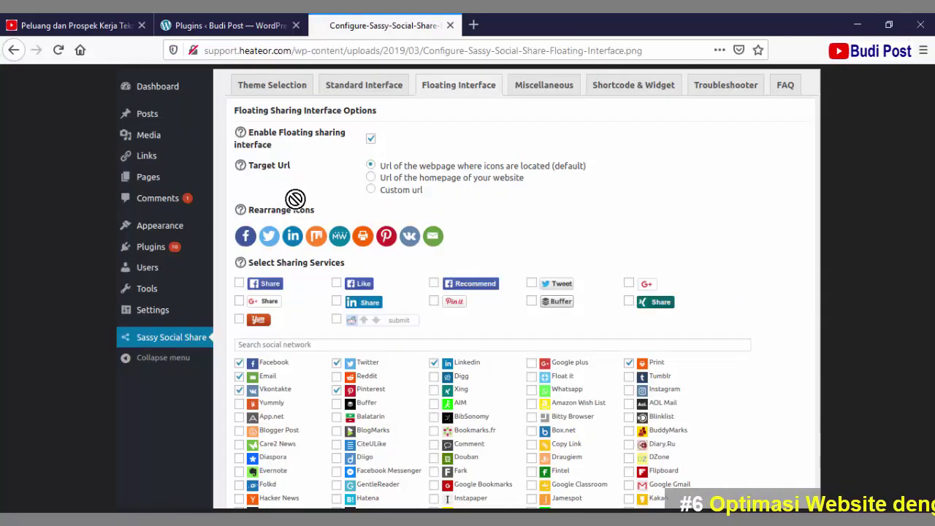
key(alt+Left)
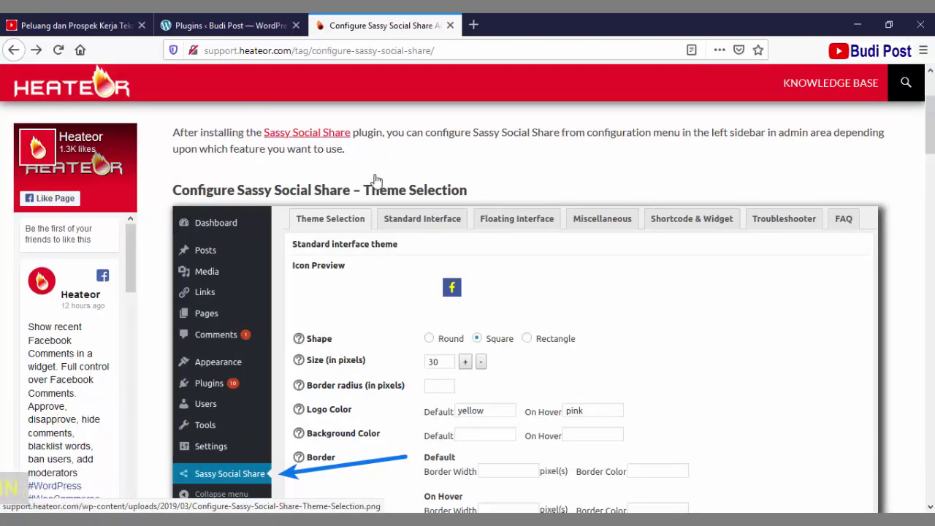
click(233, 28)
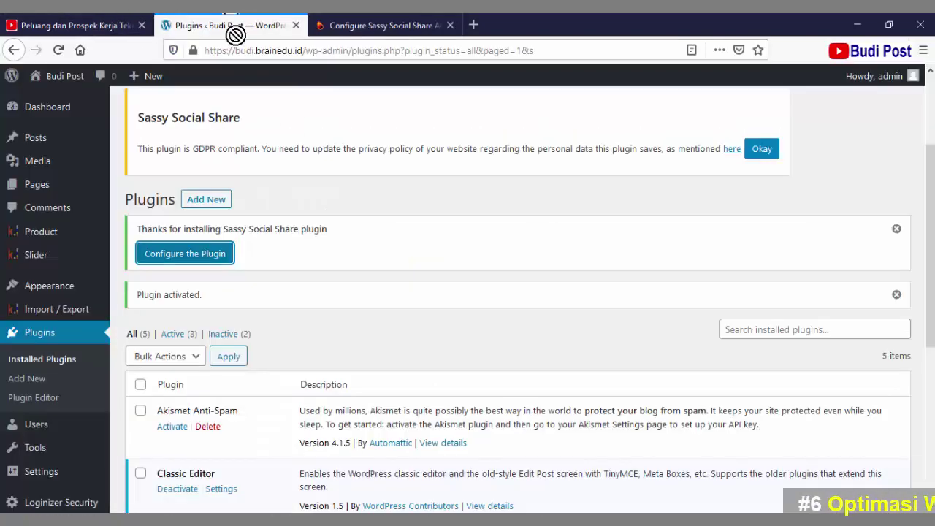
scroll(482, 286, down, 5)
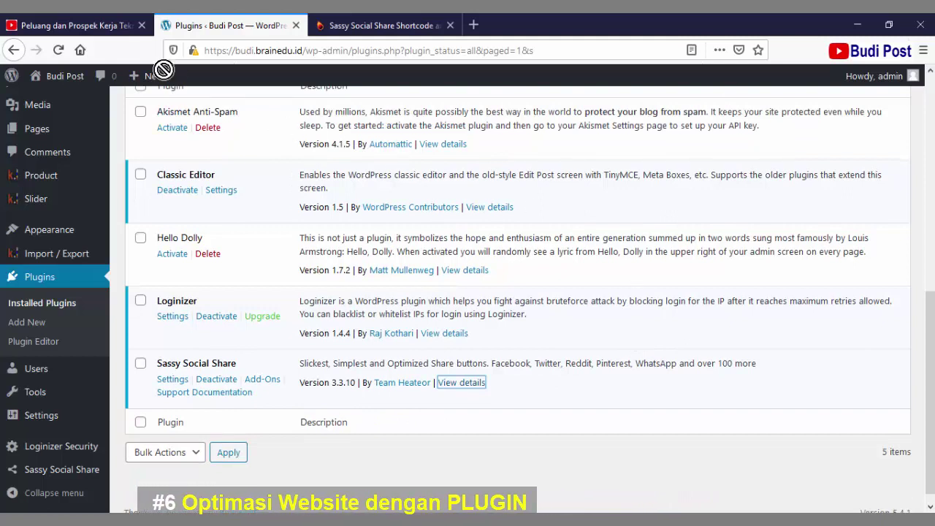
- Reload the article "Peluang dan Prospek Kerja Teknik Informatika" and examine the social share buttons above and beside its content
click(67, 24)
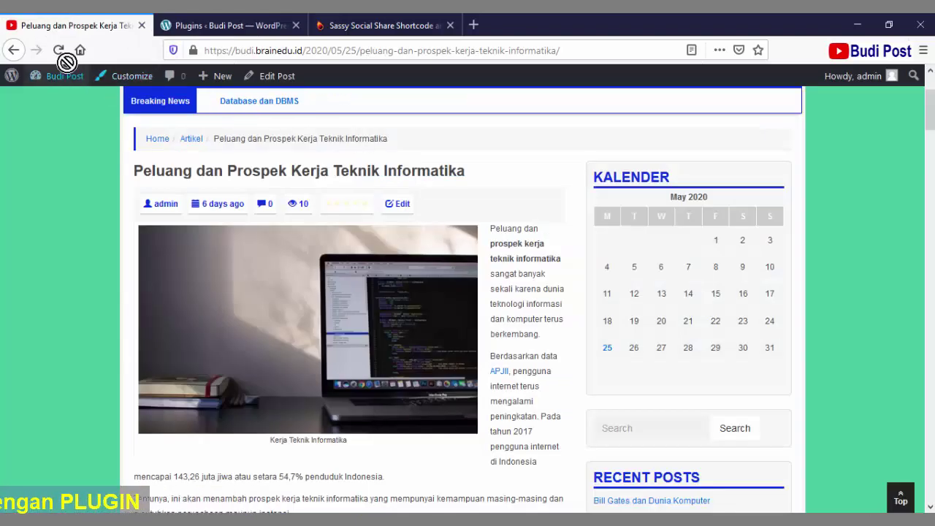
click(55, 48)
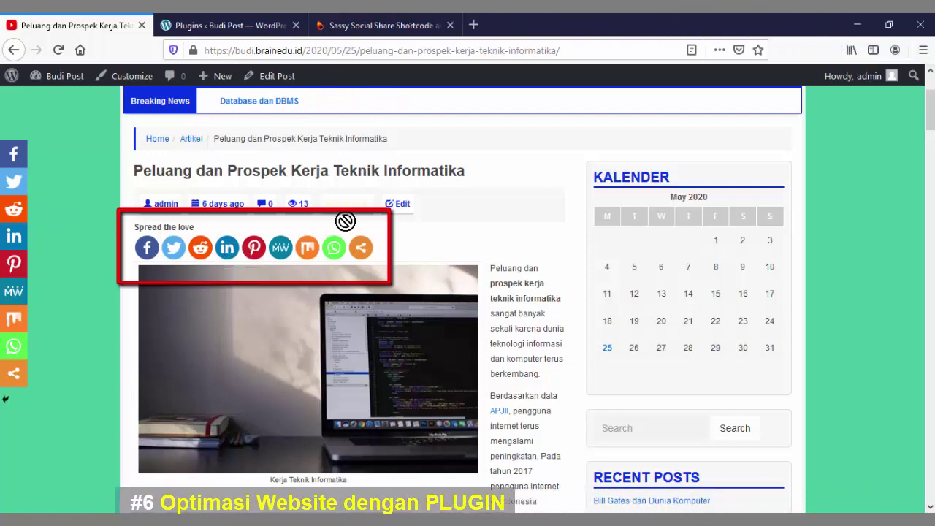
scroll(329, 183, down, 3)
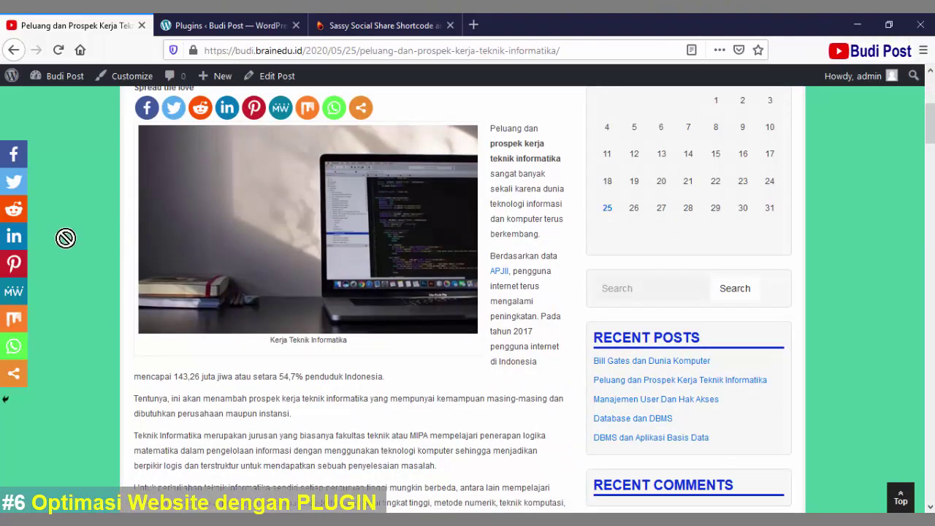
middle_click(252, 316)
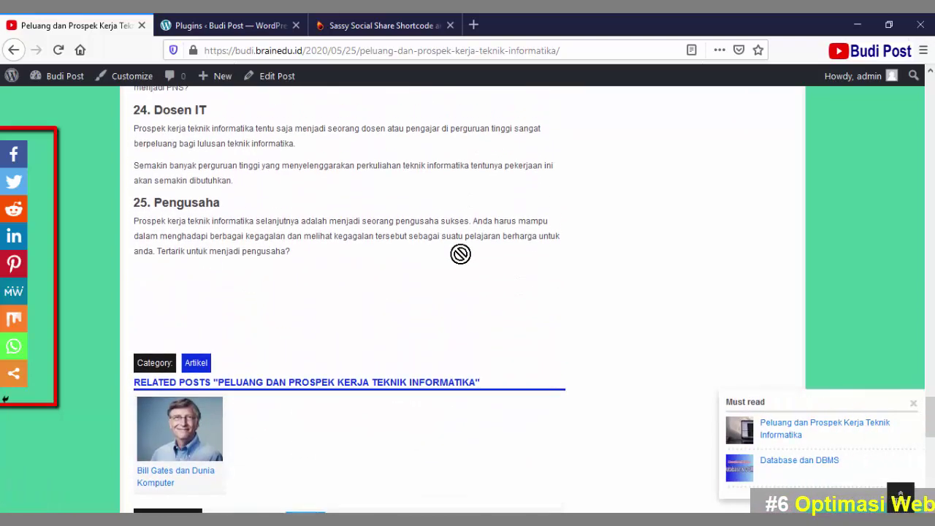
scroll(460, 263, up, 16)
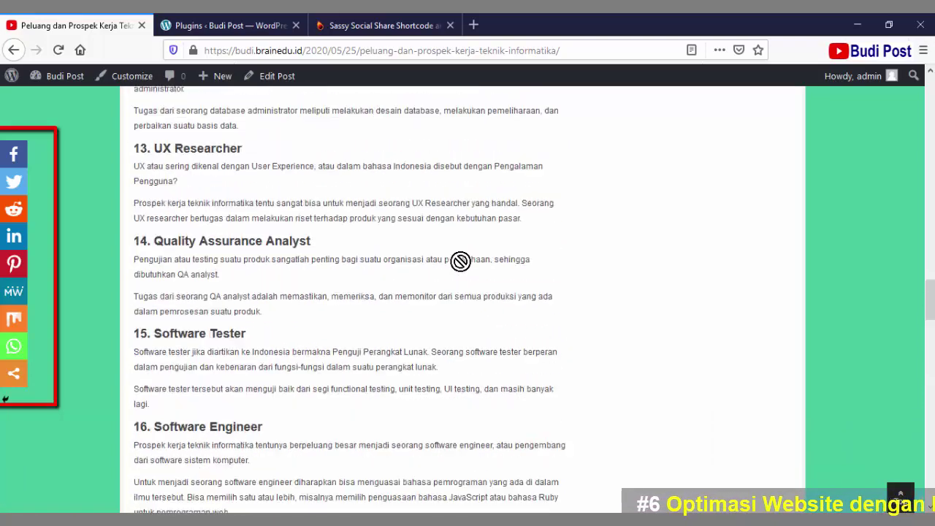
scroll(460, 262, up, 15)
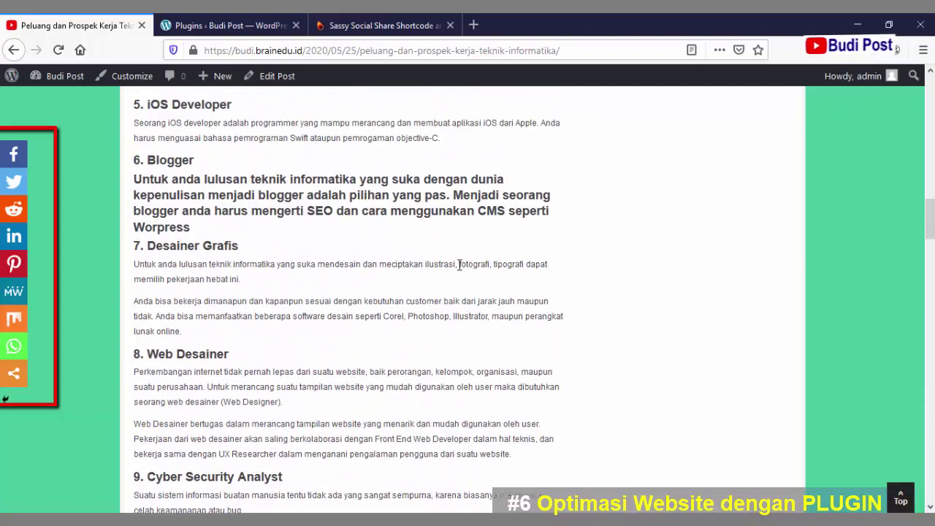
scroll(461, 264, up, 6)
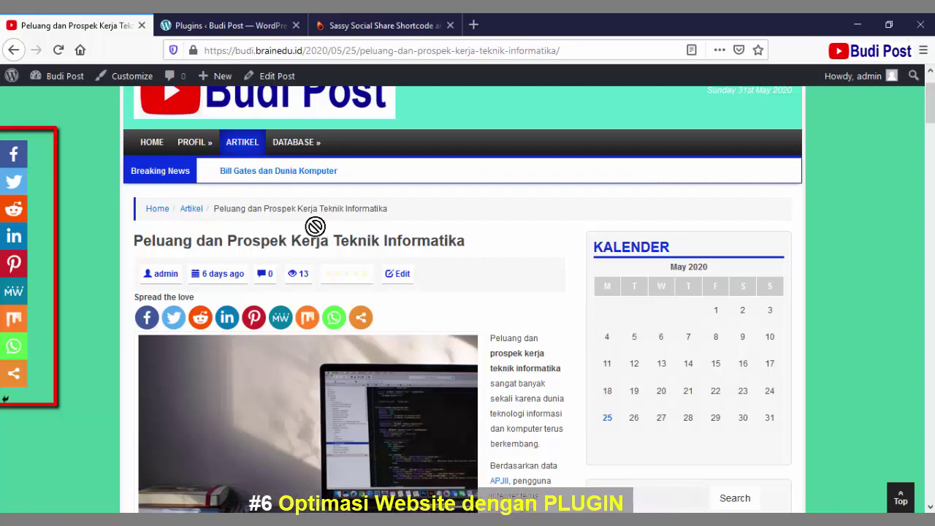
- Try sharing the article to Facebook, close the sharing window without posting, and reload the article
click(146, 319)
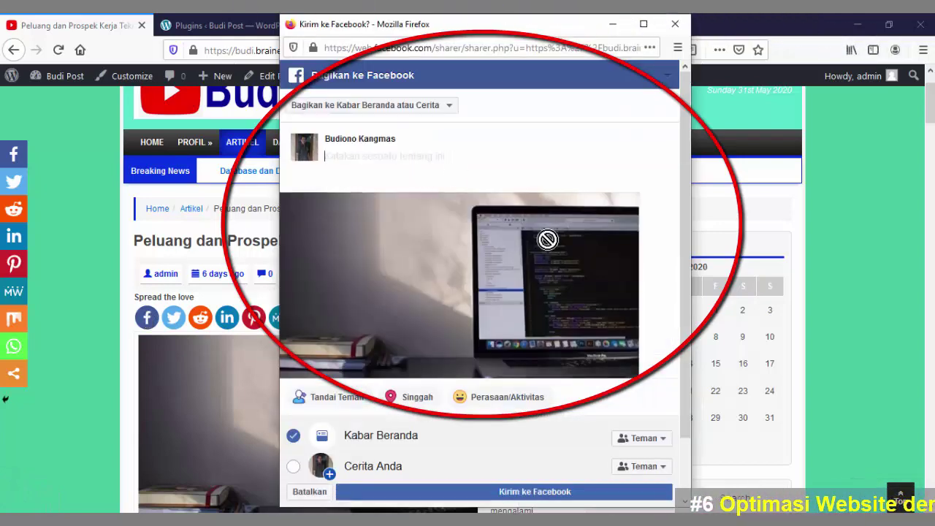
click(675, 24)
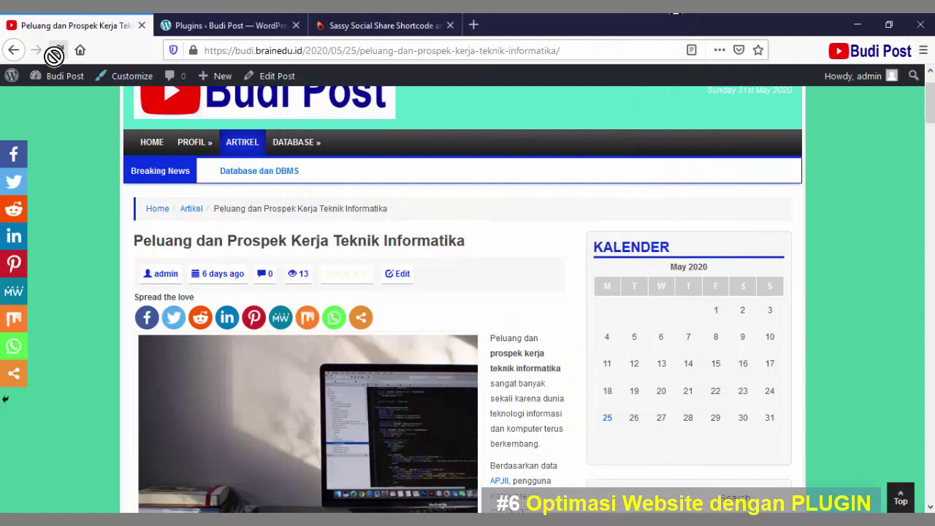
click(57, 50)
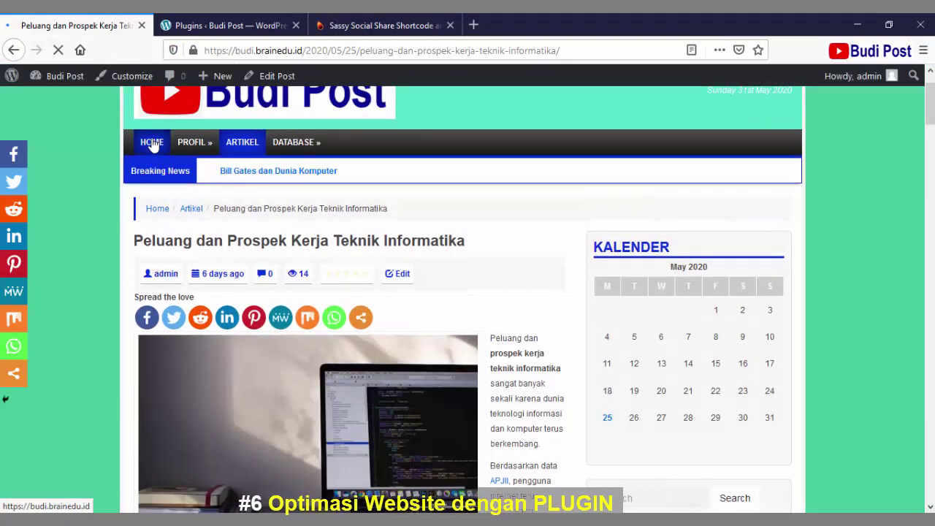
- Open the site's home page and look over its post list and widgets
click(152, 144)
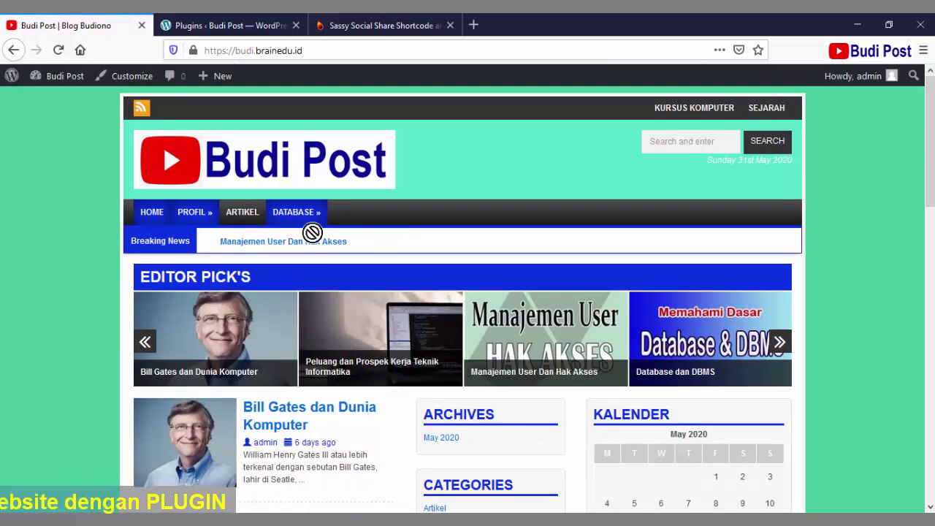
scroll(363, 378, down, 4)
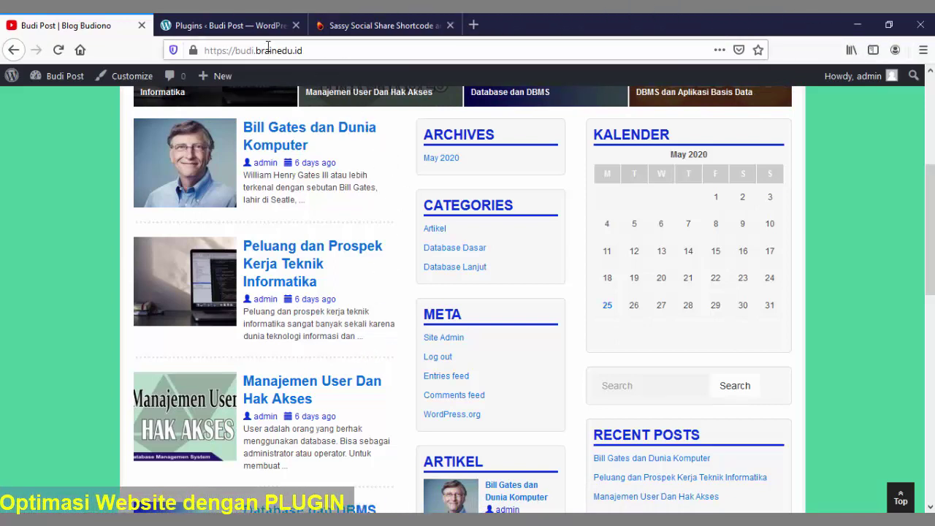
- Close the Sassy Social Share guide and log out of the WordPress admin account
click(446, 24)
click(245, 26)
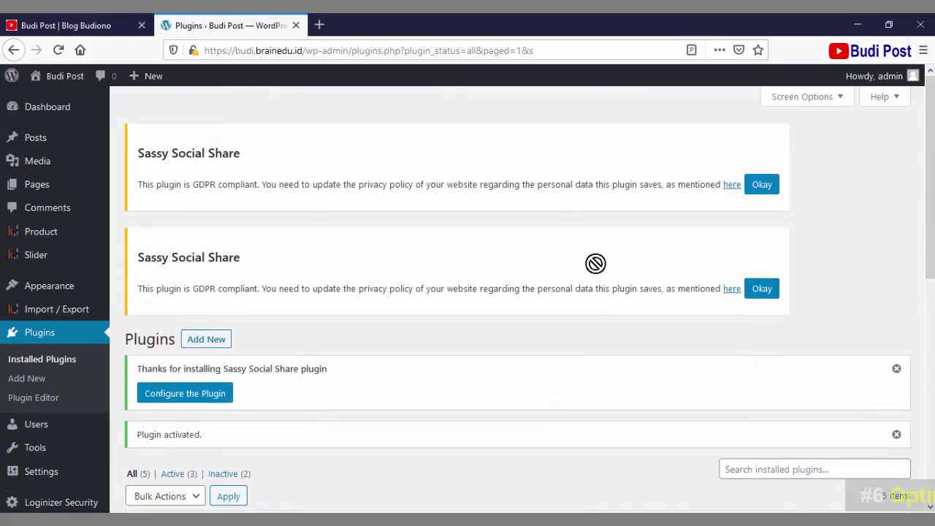
mouse_move(914, 83)
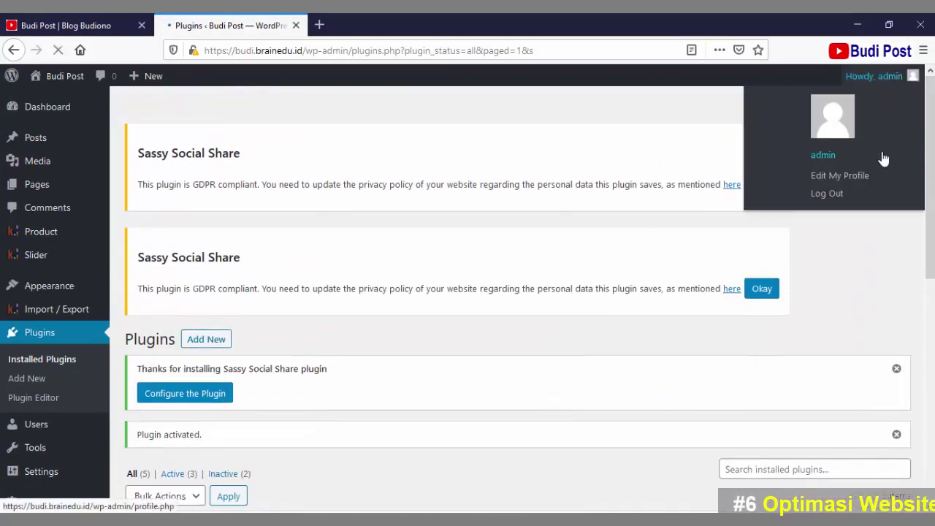
click(882, 159)
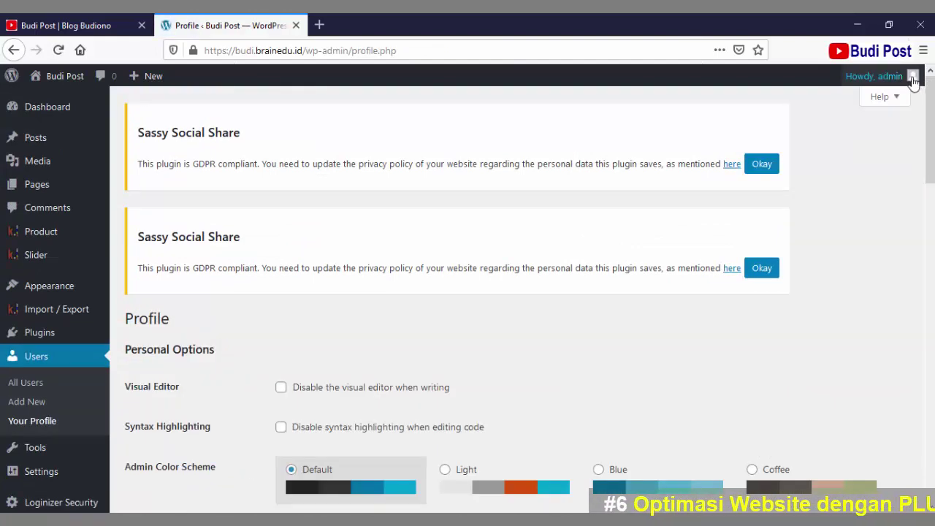
mouse_move(912, 82)
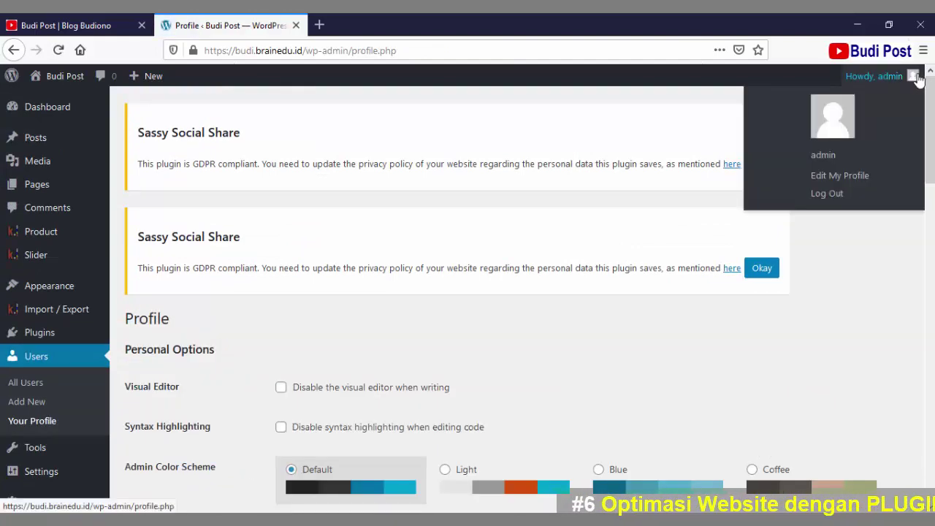
click(827, 194)
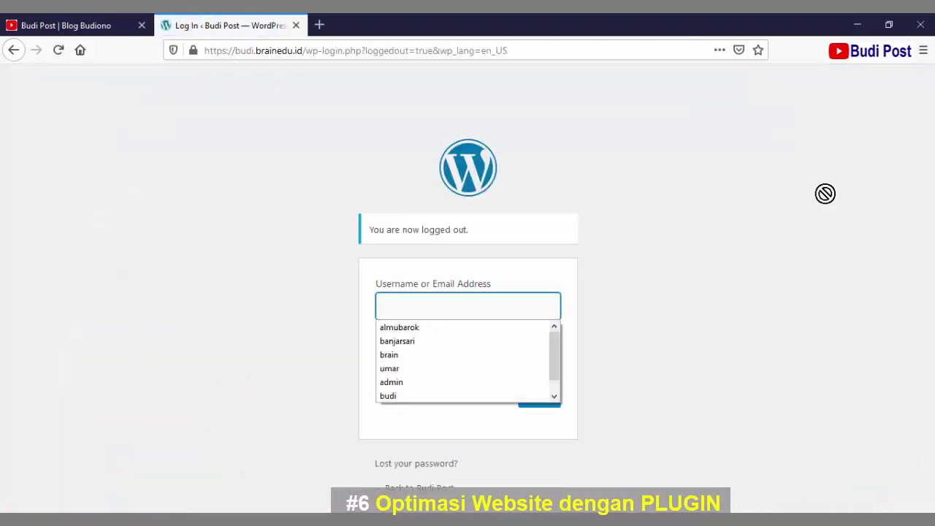
- Load the admin login page through the address budi.brainedu.id/wp-admin
click(297, 138)
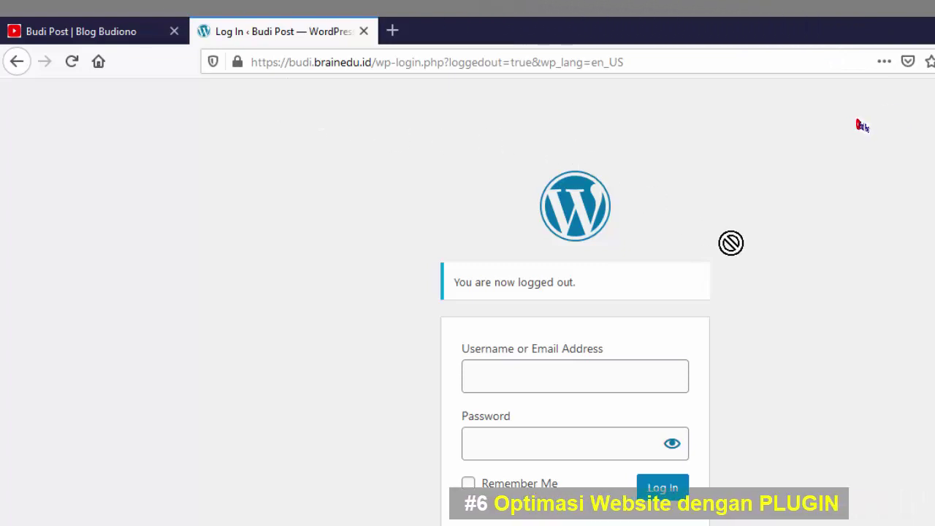
click(659, 63)
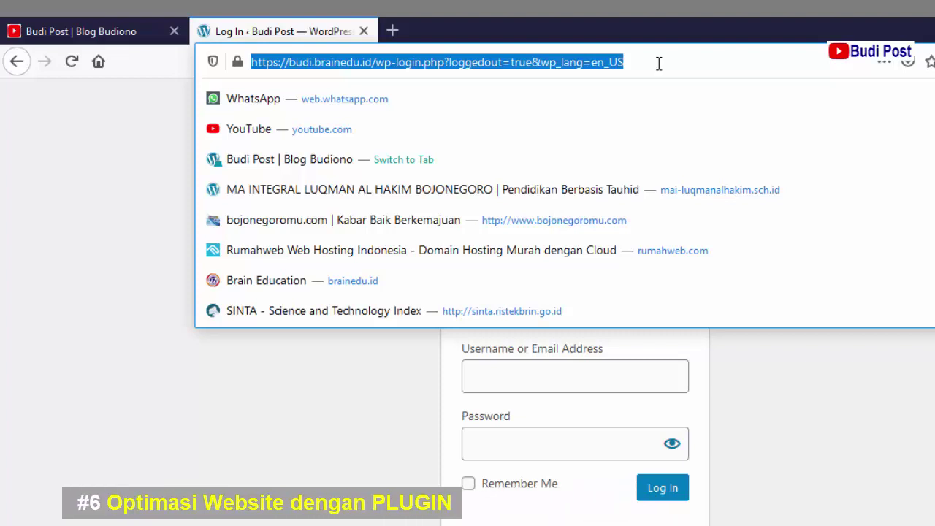
text(b)
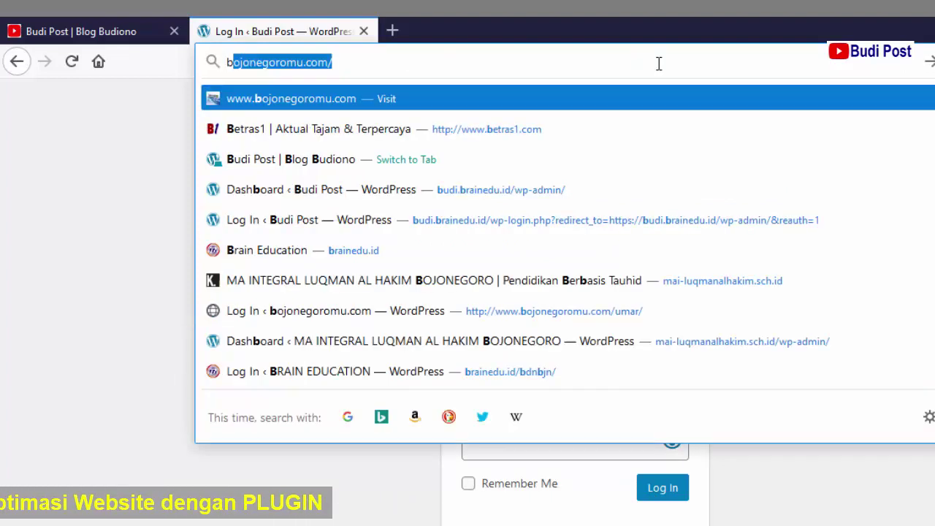
text(udi.brainedu.id/)
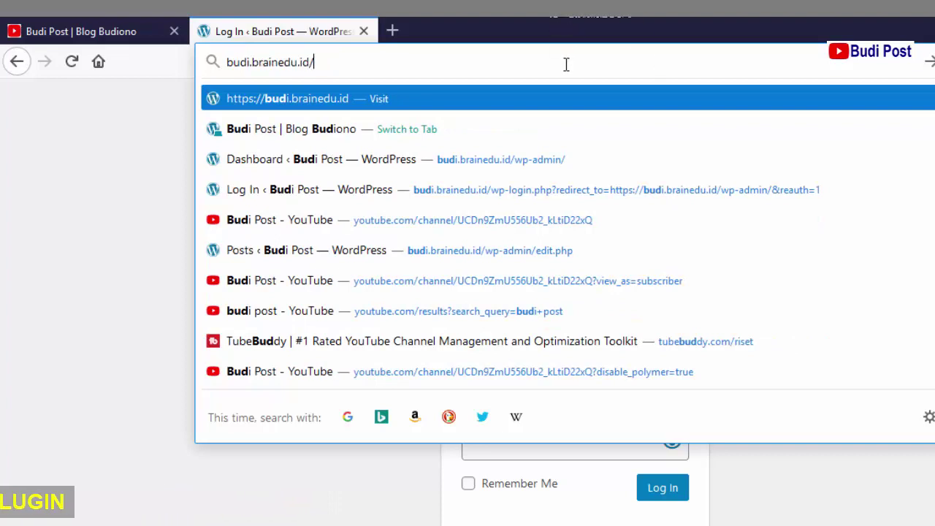
text(wp-)
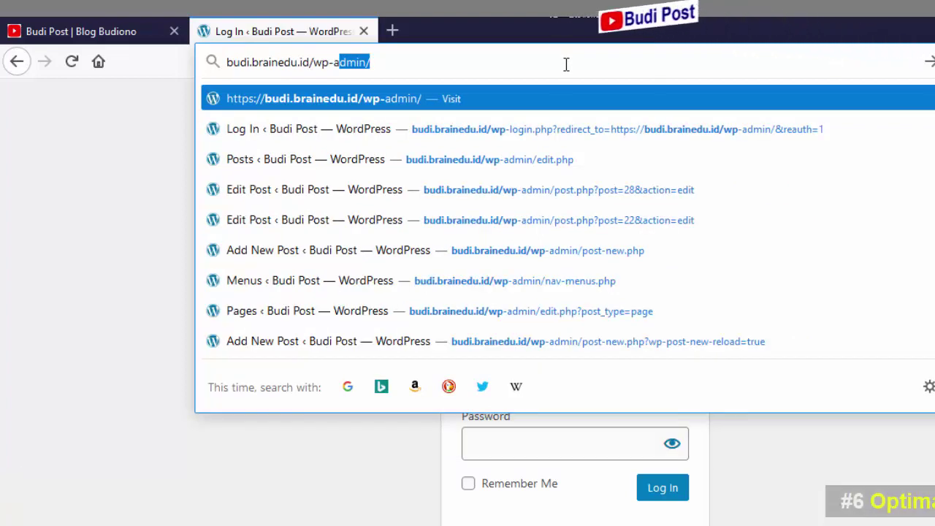
text(a)
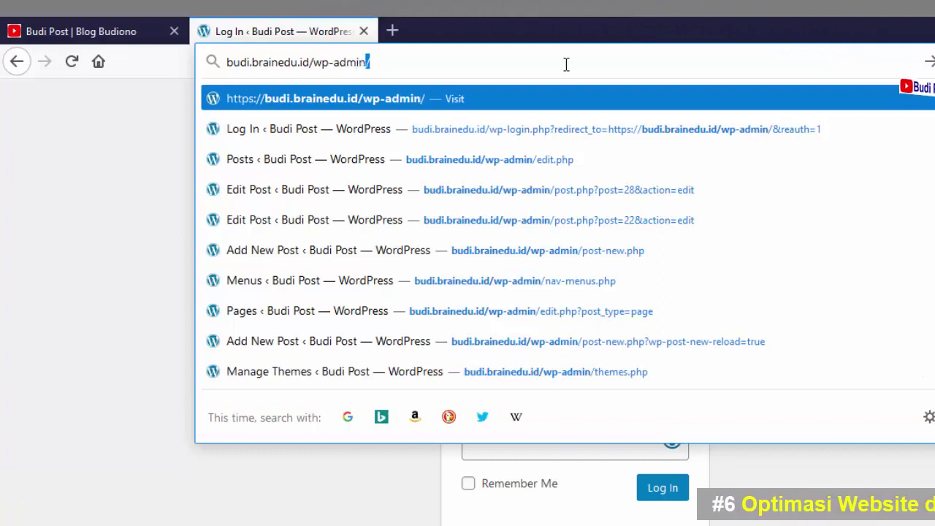
key(Return)
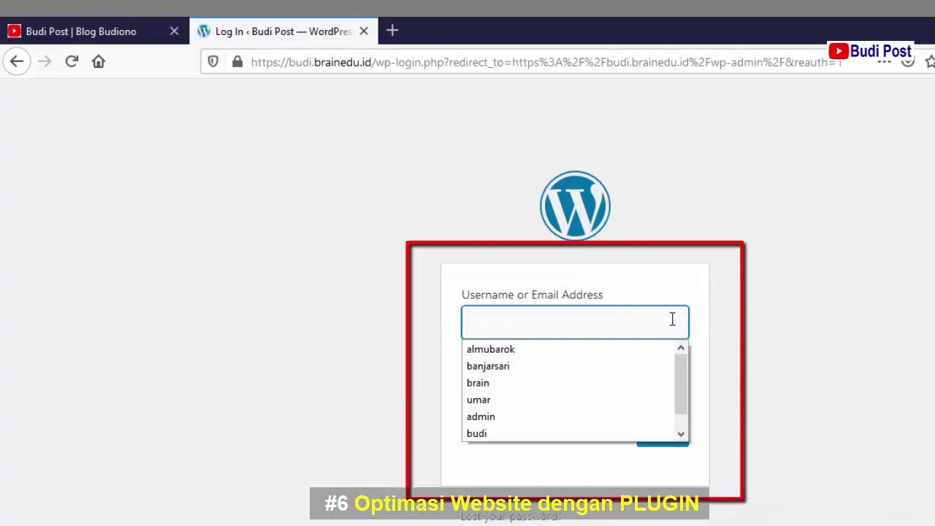
- Try to log in with the username admin and a test password, and decline saving the login in the browser
click(672, 319)
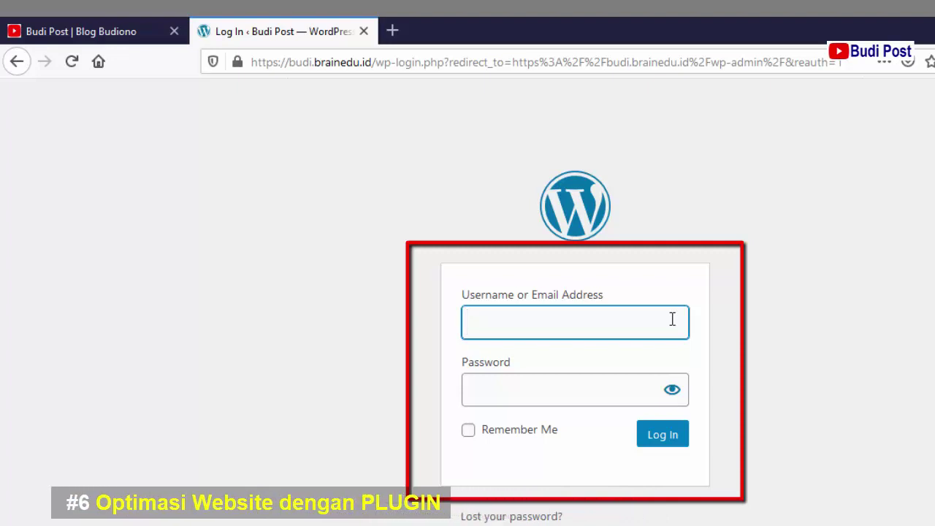
text(admin)
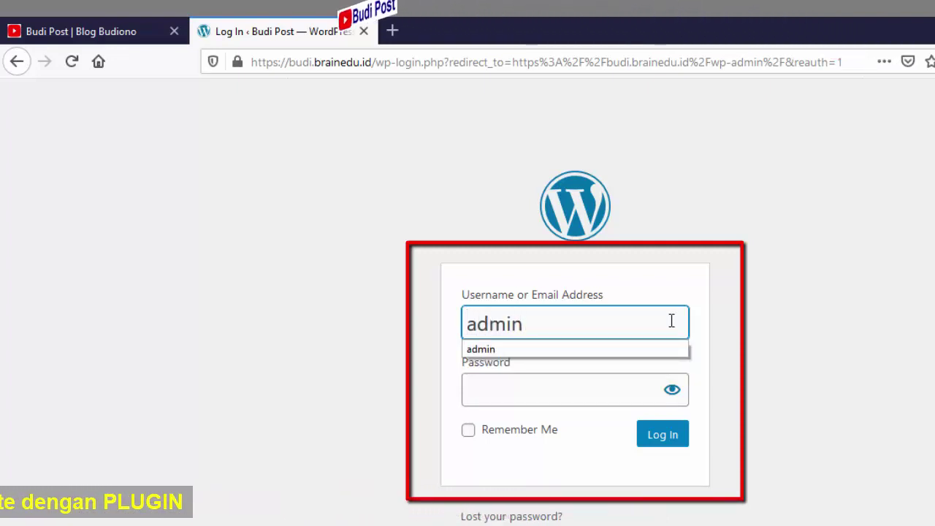
click(583, 386)
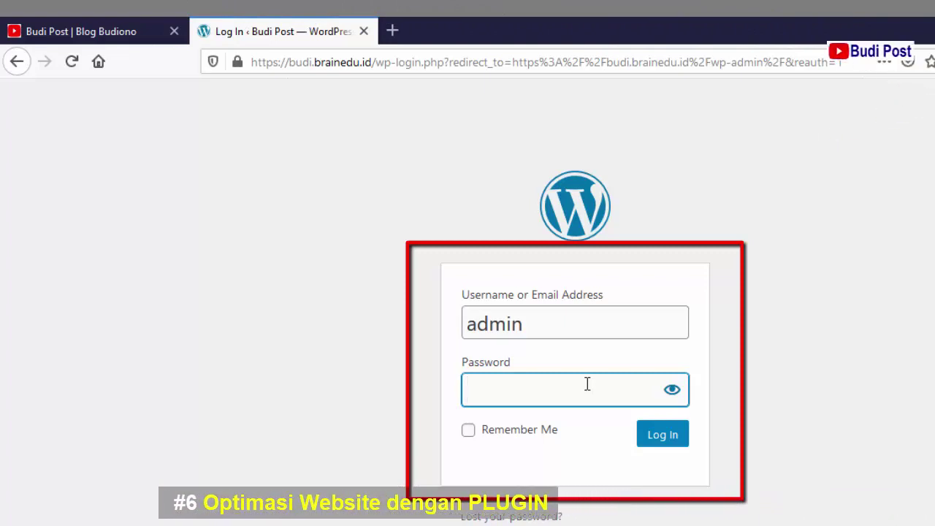
text(**)
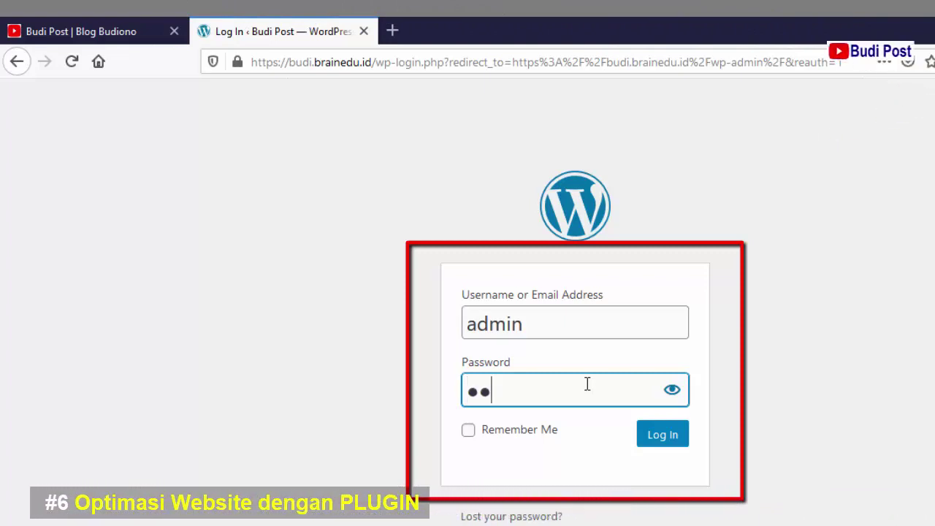
text(**********)
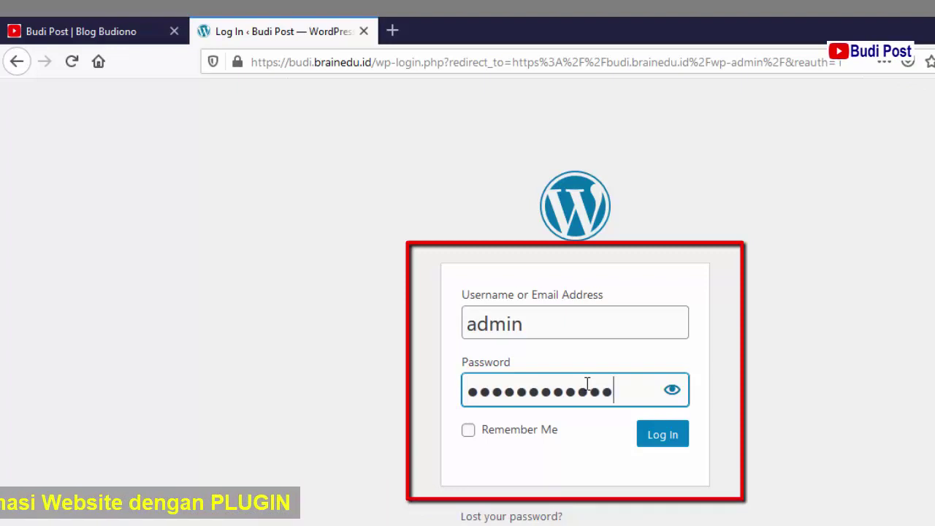
key(Return)
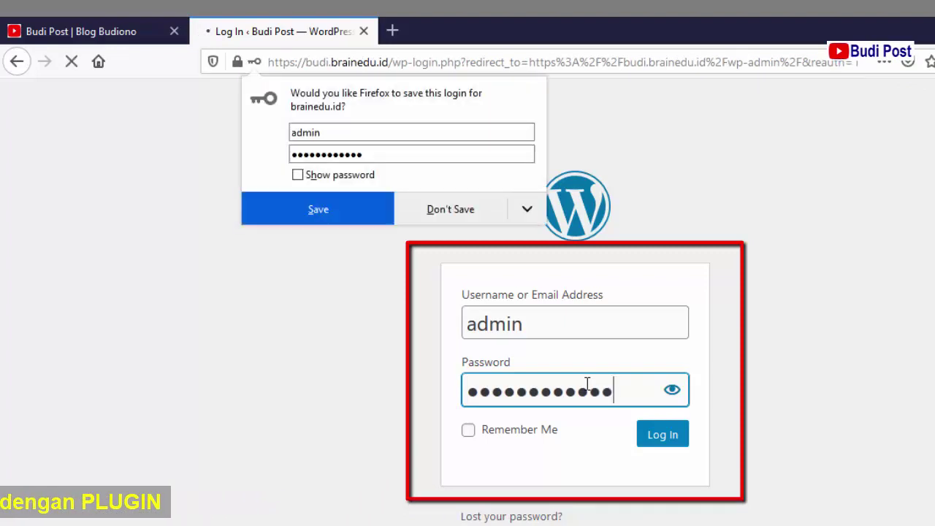
click(587, 386)
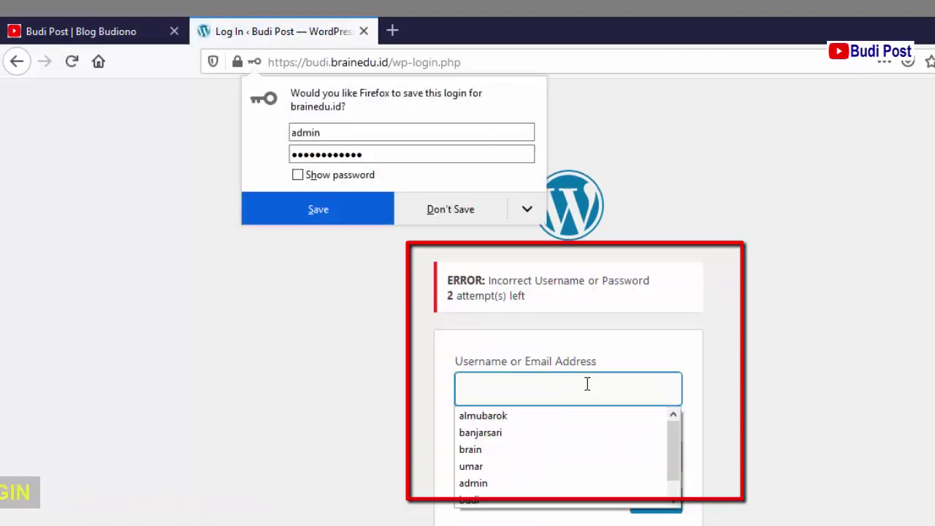
click(438, 212)
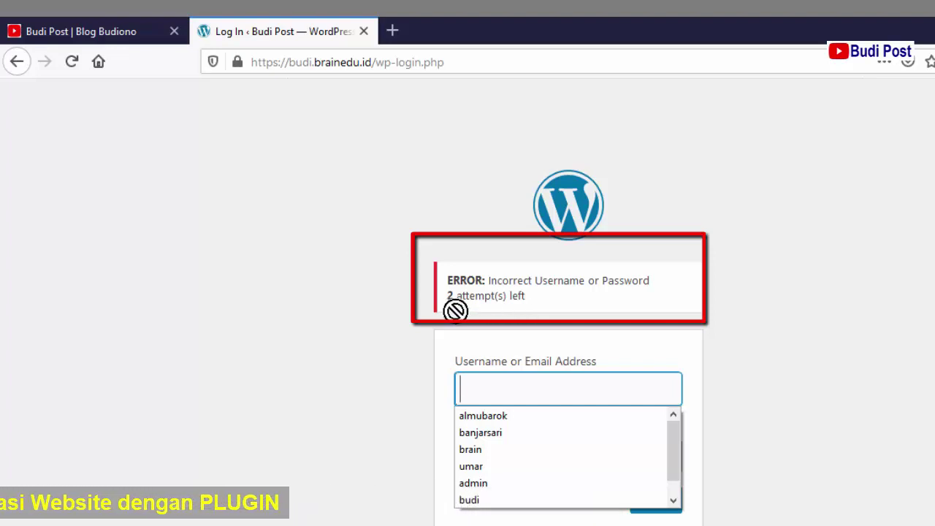
- Try the admin login a second time with another test password
click(523, 387)
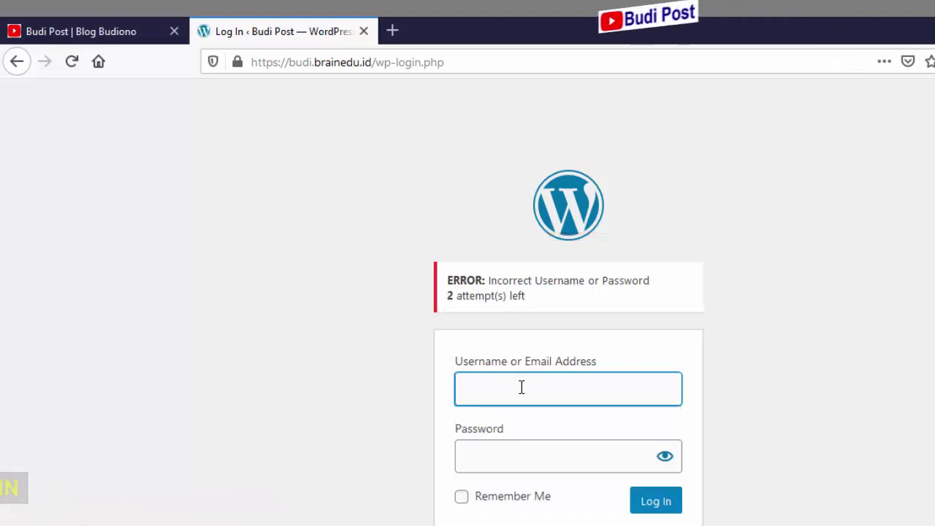
text(admin)
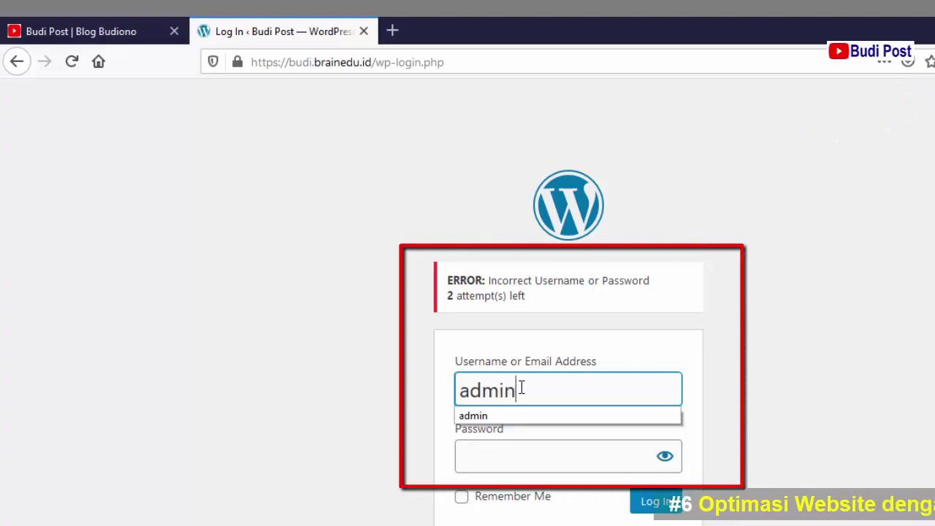
key(Tab)
text(••••••••••)
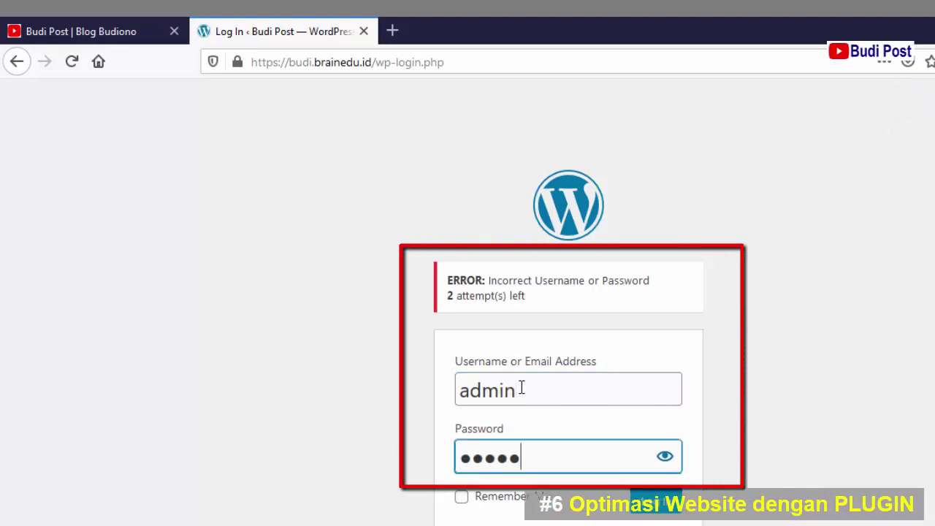
key(Return)
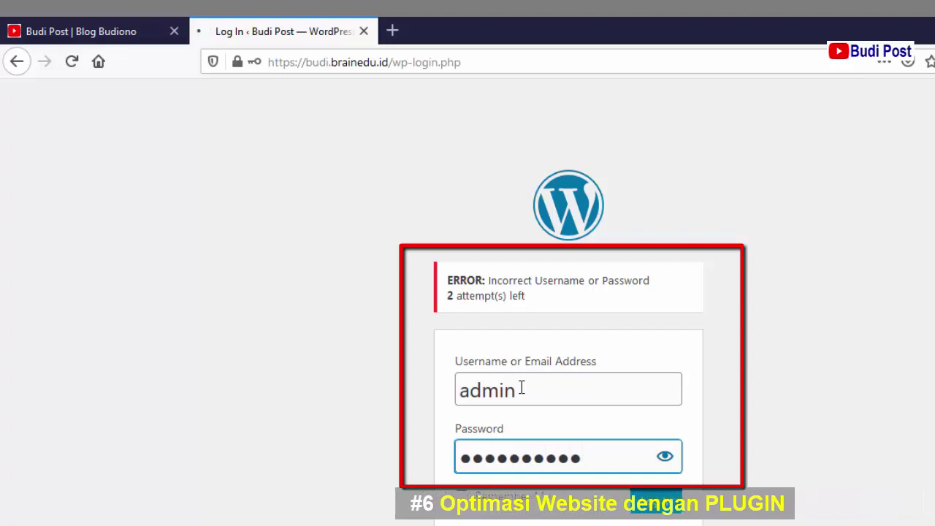
click(522, 388)
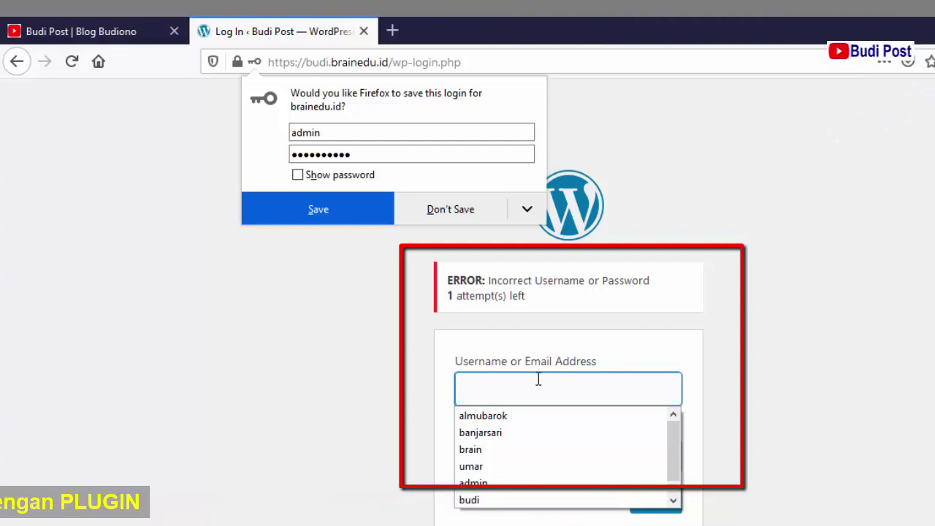
- Log in to the WordPress dashboard as admin with the account password, without saving the login in the browser
click(539, 382)
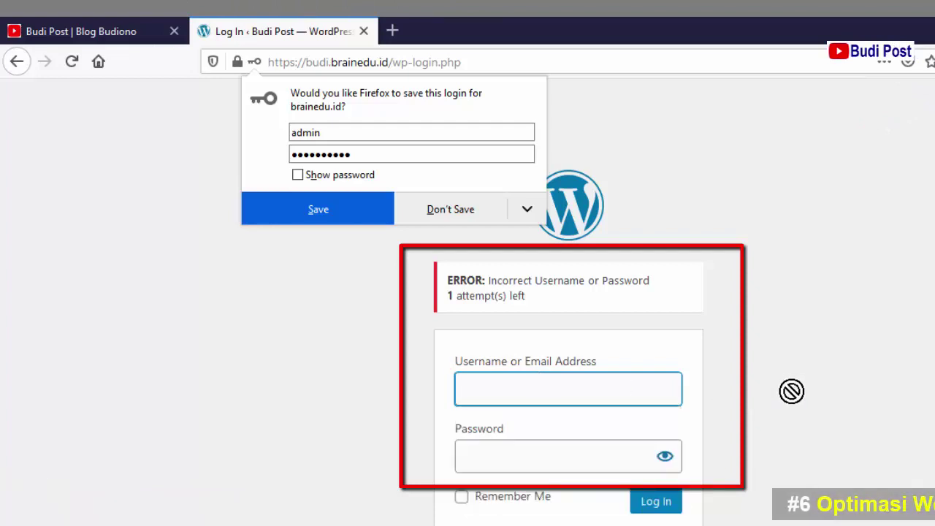
text(adm)
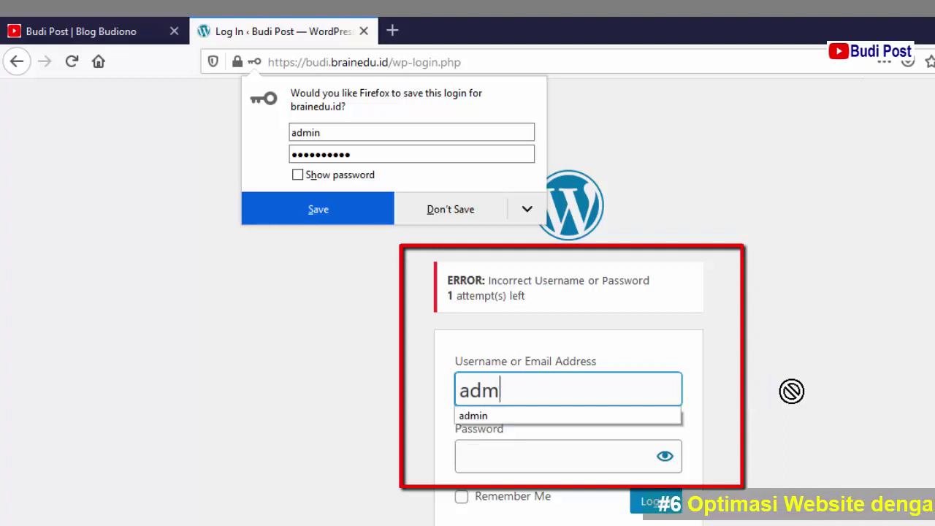
text(in)
key(Tab)
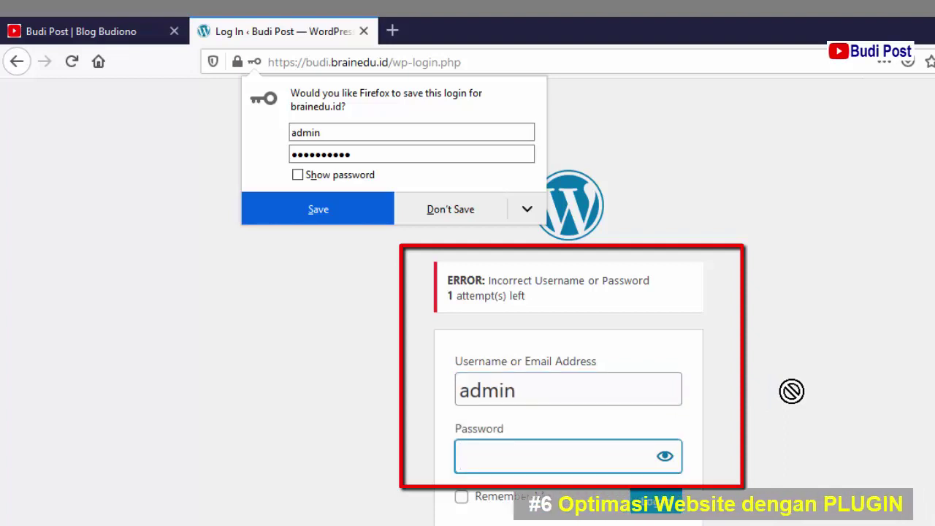
text(•••)
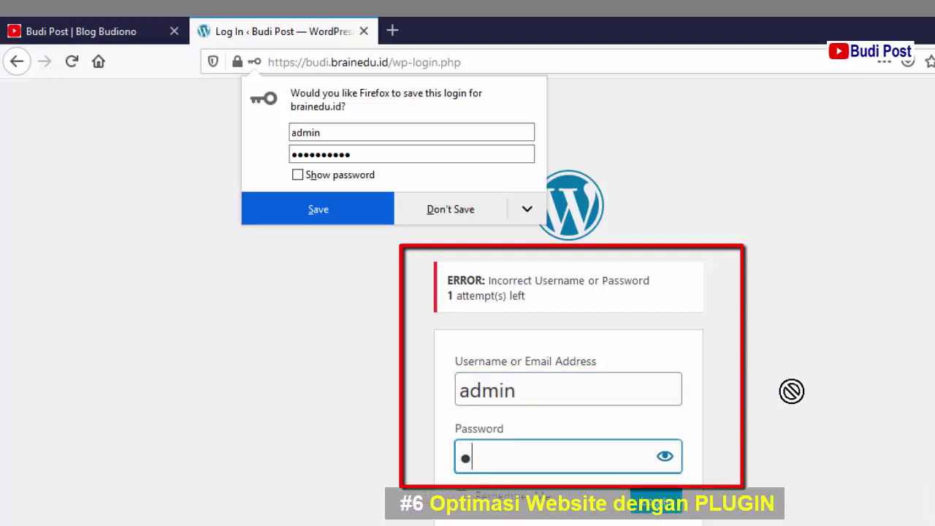
text(••••)
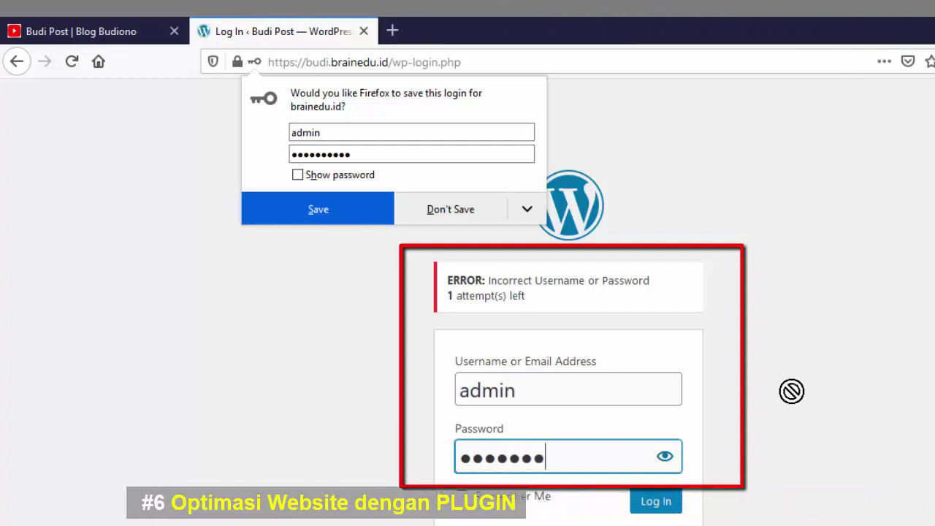
text(•)
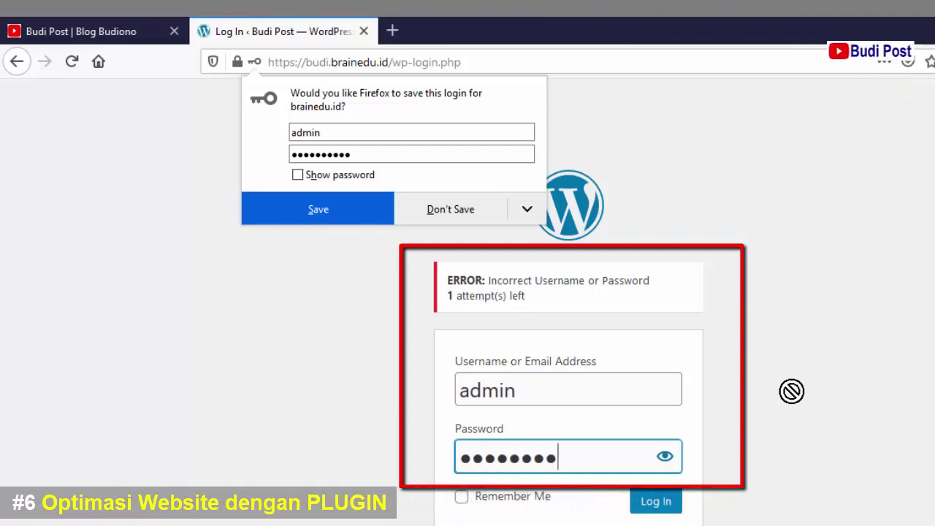
text(•••)
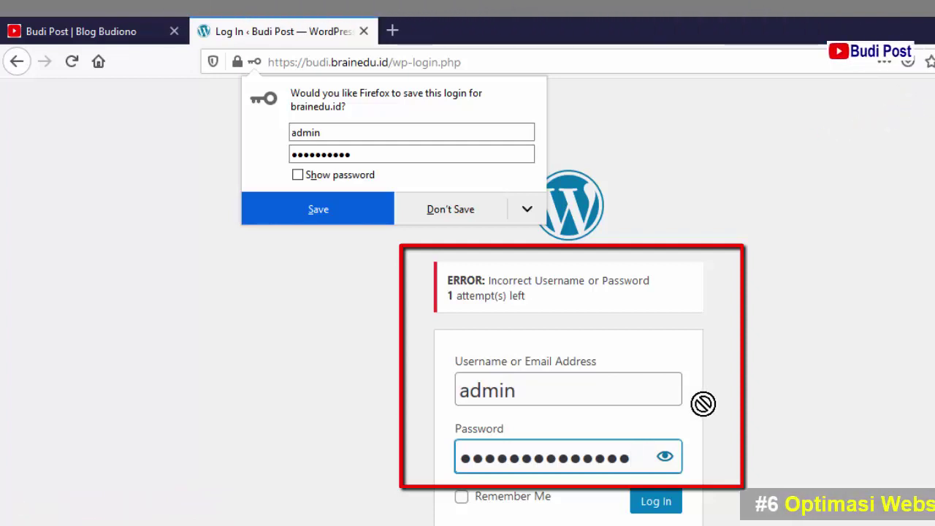
click(650, 504)
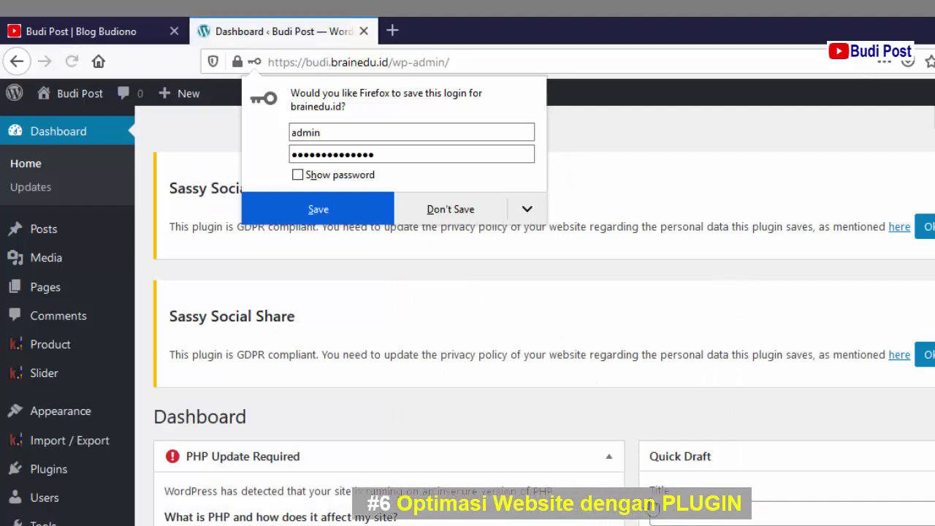
click(451, 208)
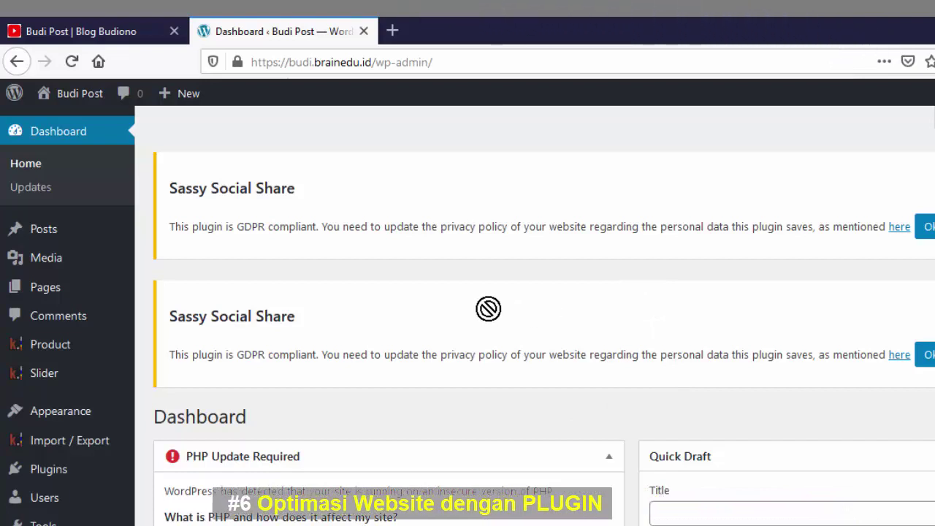
- Install the Jetpack by WordPress.com plugin from the featured plugins and activate it
scroll(453, 438, down, 2)
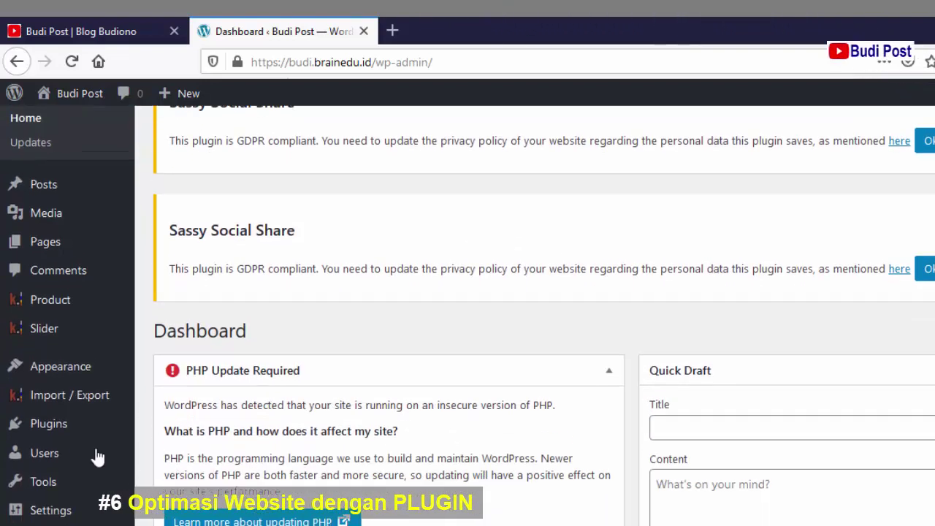
click(49, 430)
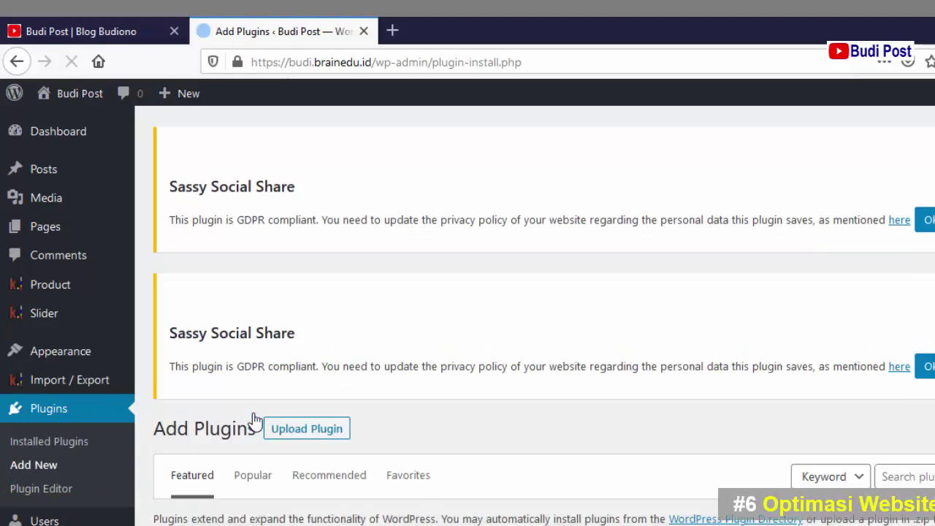
scroll(542, 373, down, 3)
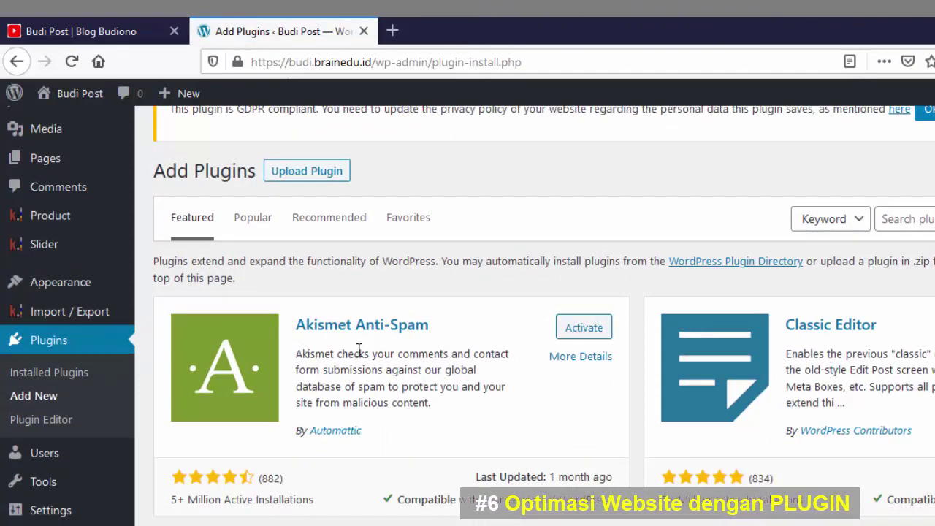
scroll(421, 374, down, 2)
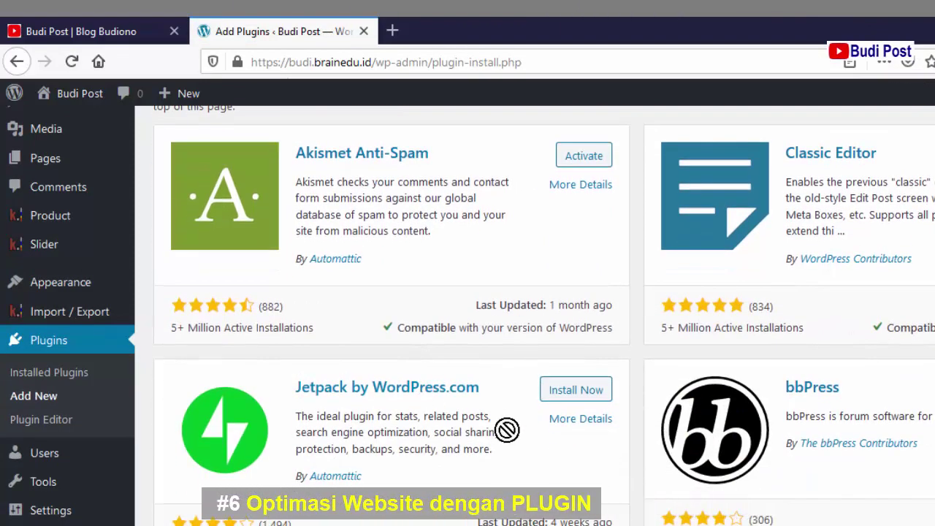
click(572, 393)
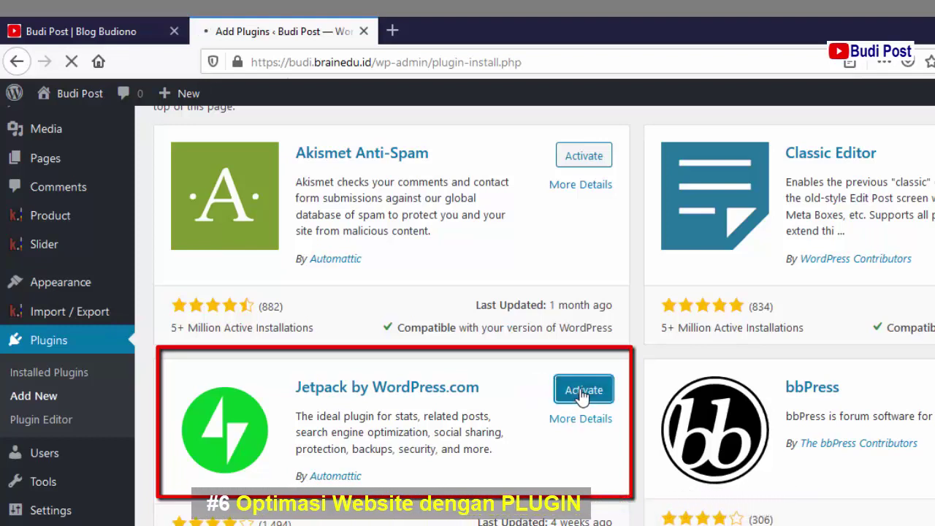
click(582, 392)
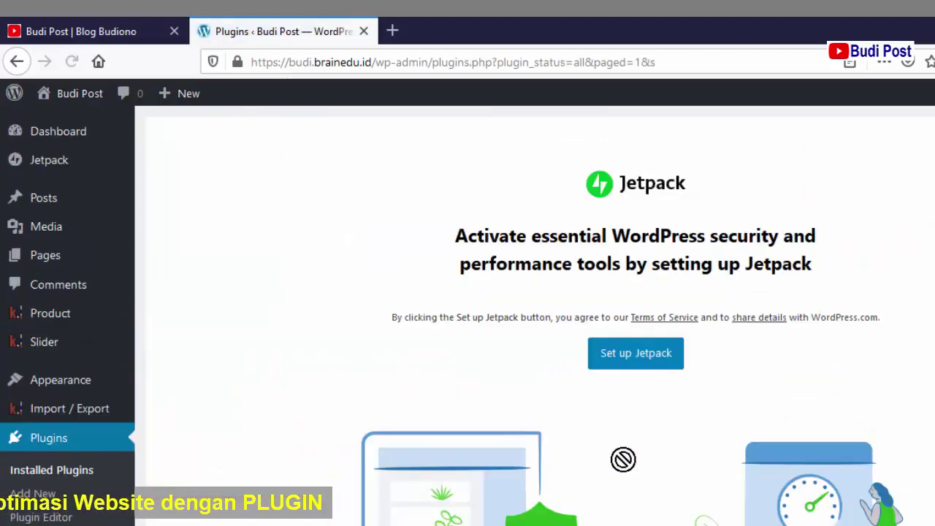
- Skip the Jetpack introduction page and dismiss the two Sassy Social Share privacy notices
scroll(833, 132, down, 5)
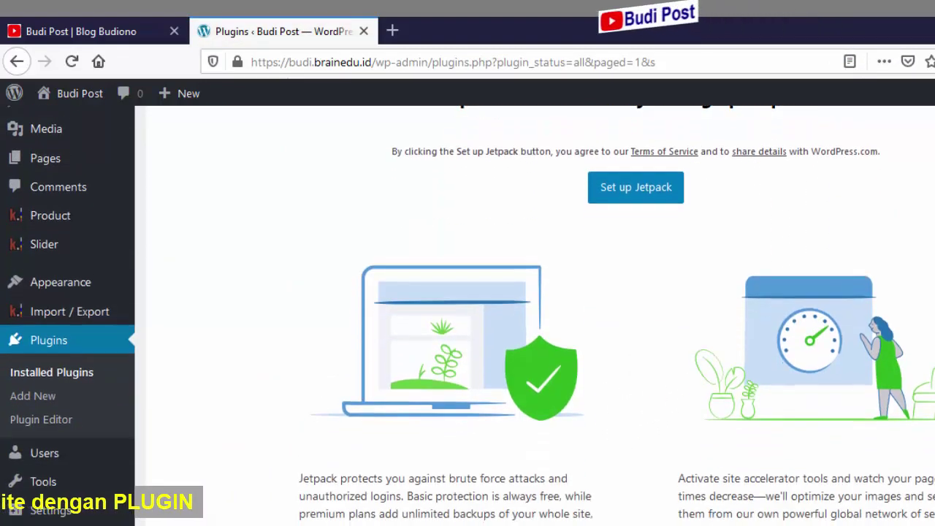
scroll(832, 132, down, 3)
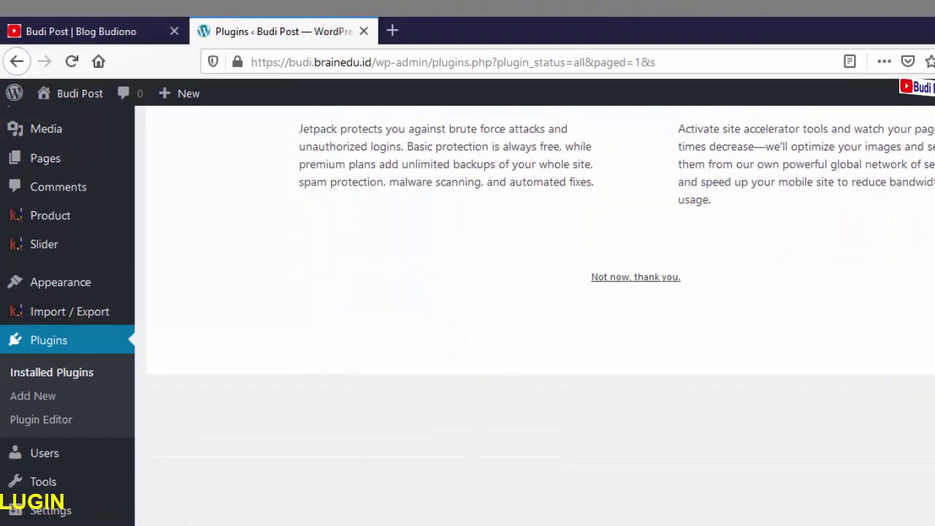
scroll(533, 292, up, 7)
scroll(534, 292, down, 4)
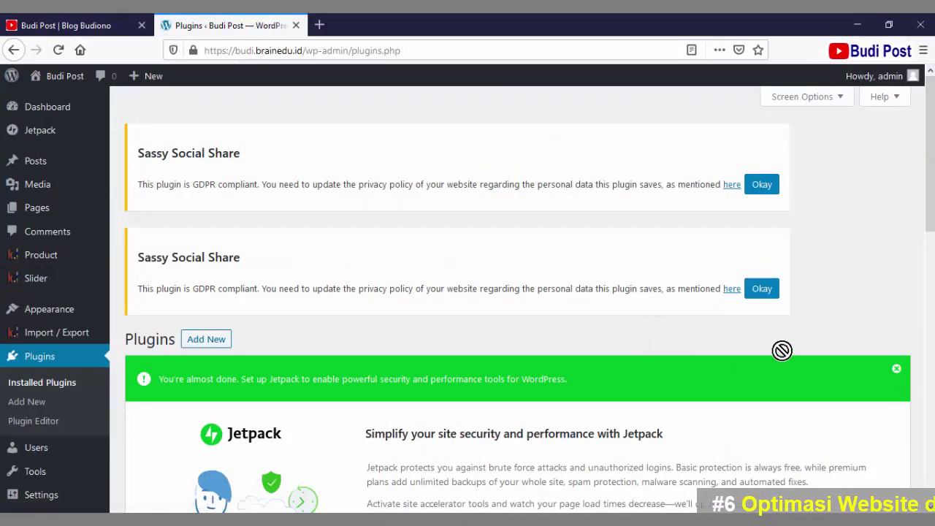
click(764, 187)
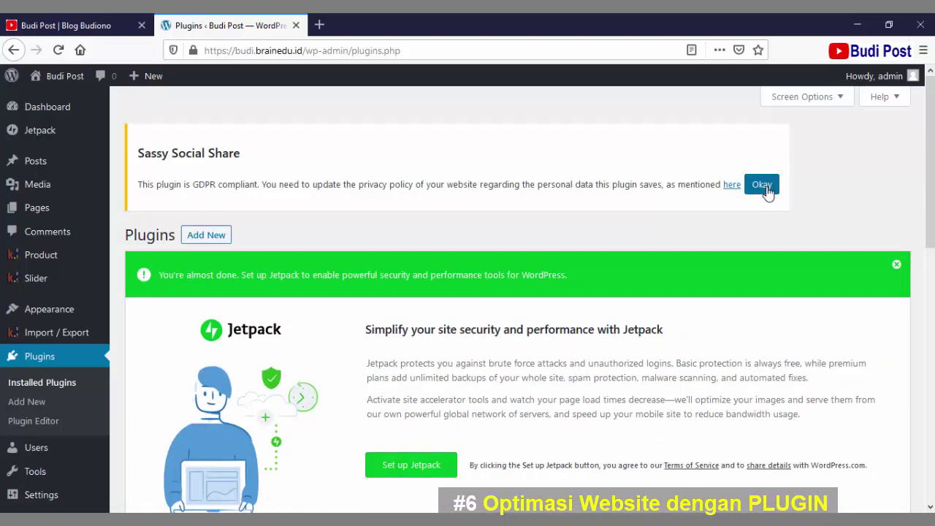
click(769, 192)
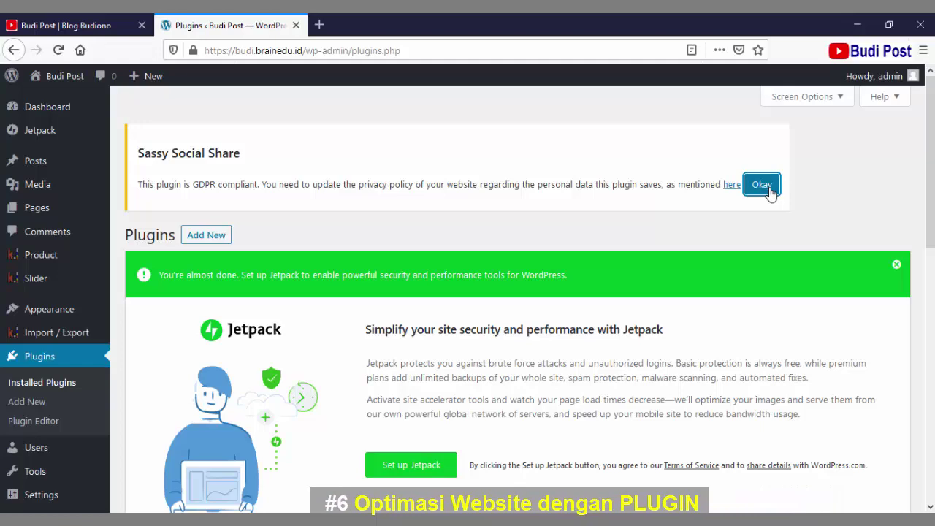
- Return to the dashboard and start the Jetpack setup
click(42, 110)
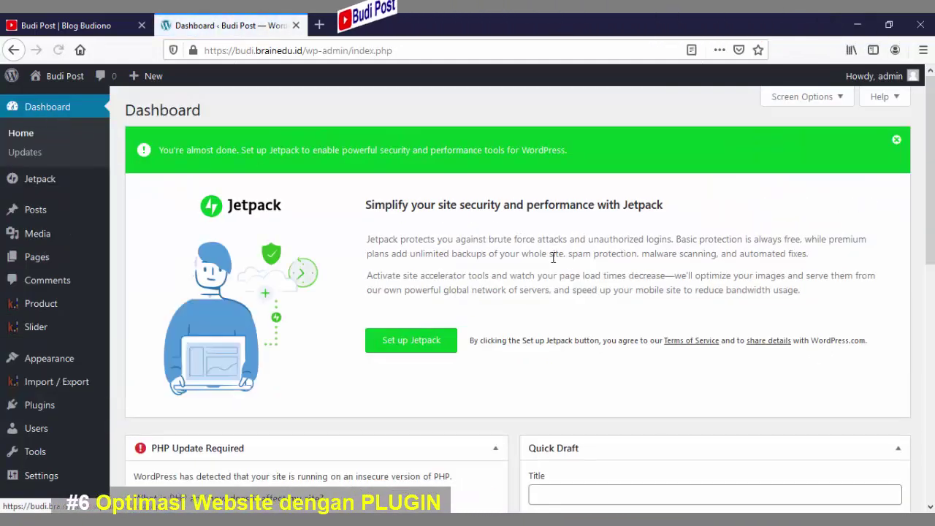
scroll(686, 323, down, 3)
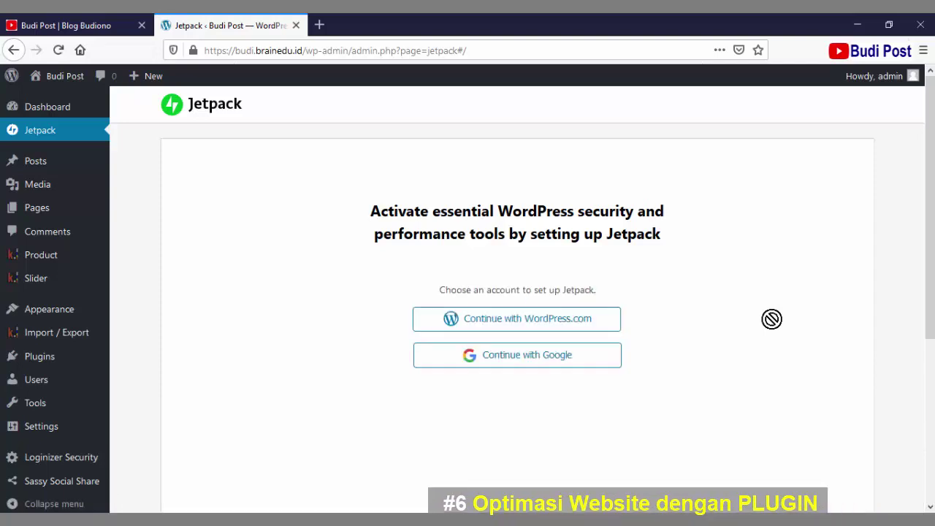
- Search the site's installed plugins for "wps hide login"
click(33, 405)
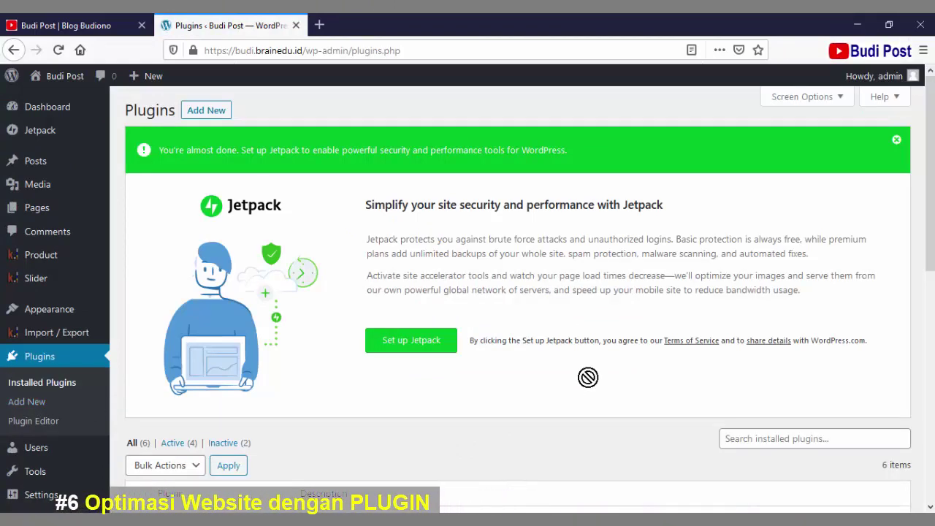
scroll(588, 376, down, 3)
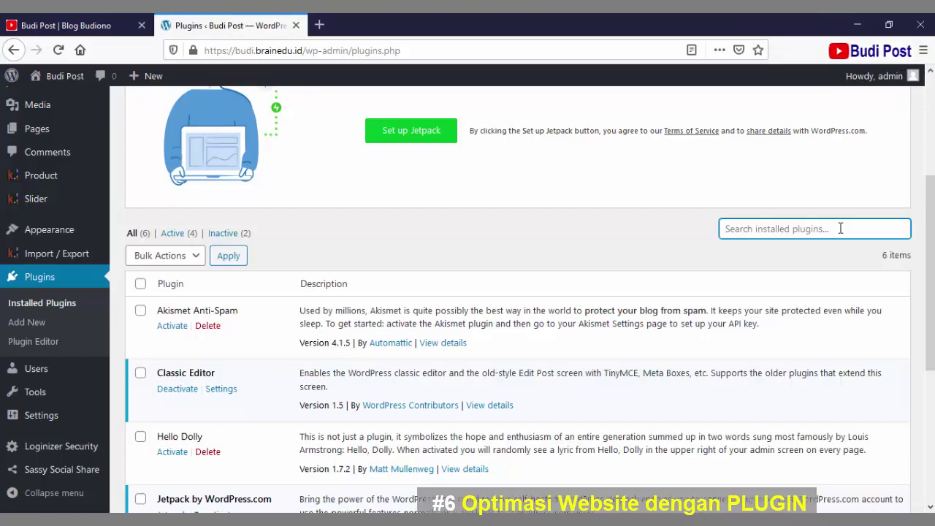
text(wps hide login)
key(Return)
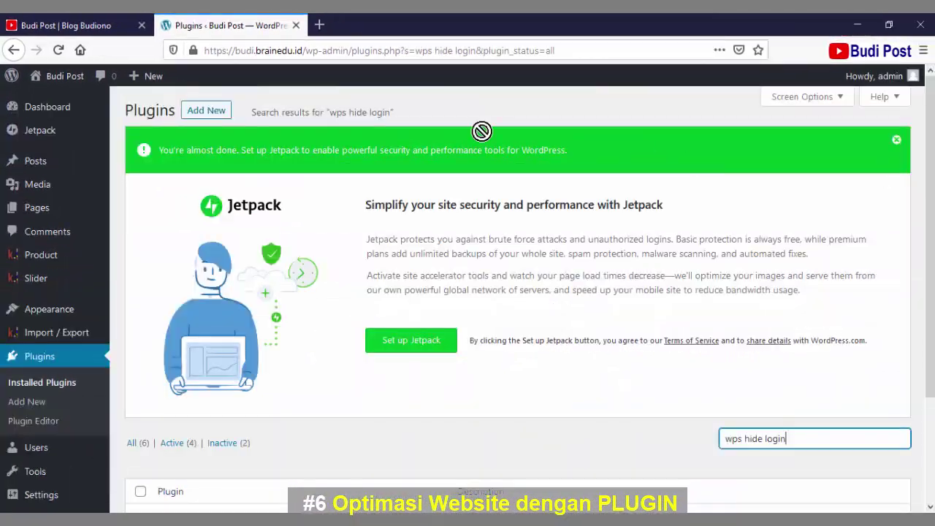
- Search the plugins available to add for "wps hide login" and examine the login-hiding and login-limiting plugins offered
click(196, 111)
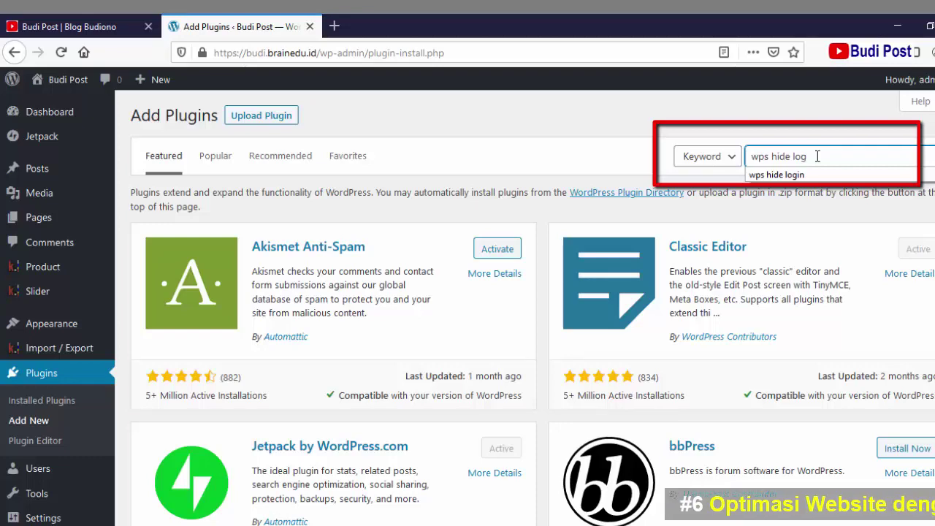
key(Return)
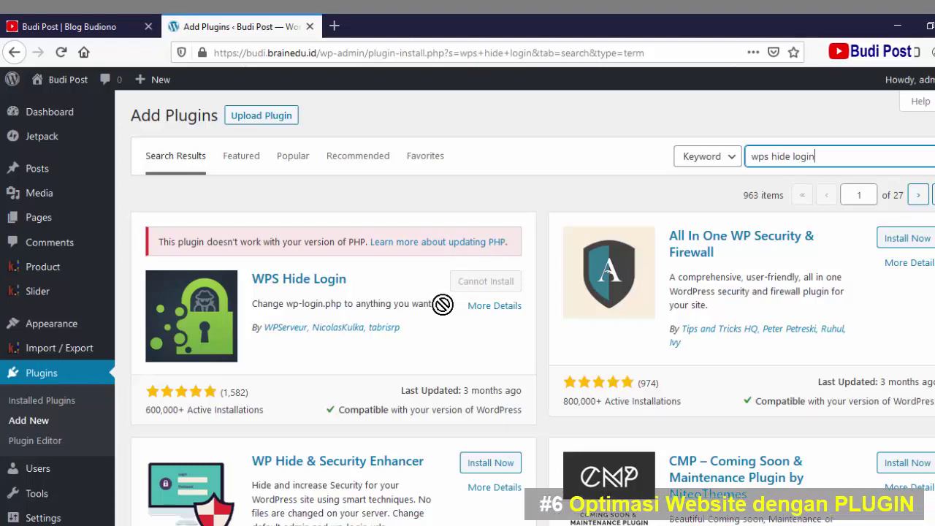
scroll(447, 279, down, 4)
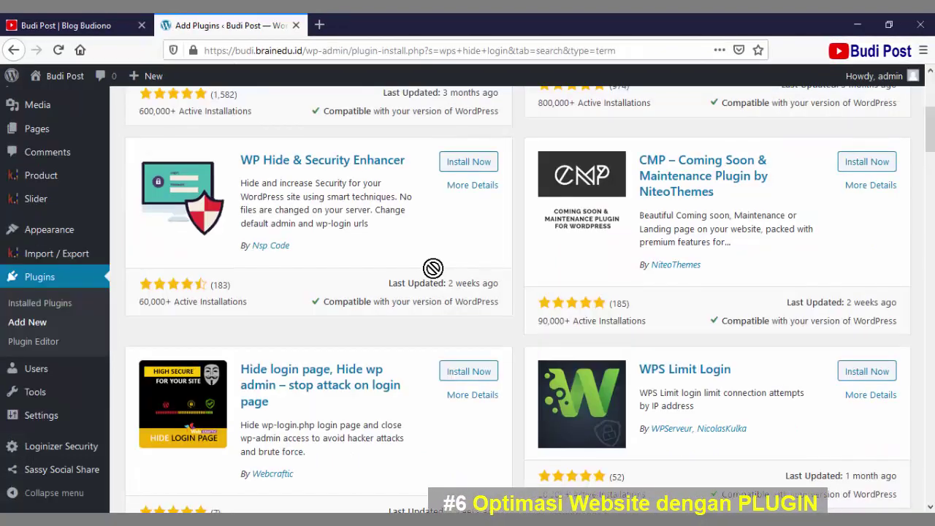
scroll(432, 268, down, 2)
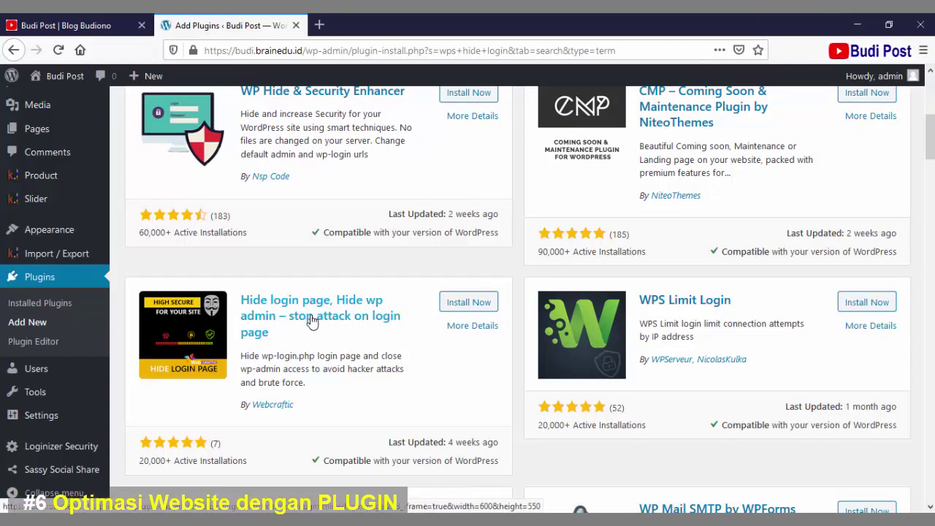
drag(363, 314, 314, 329)
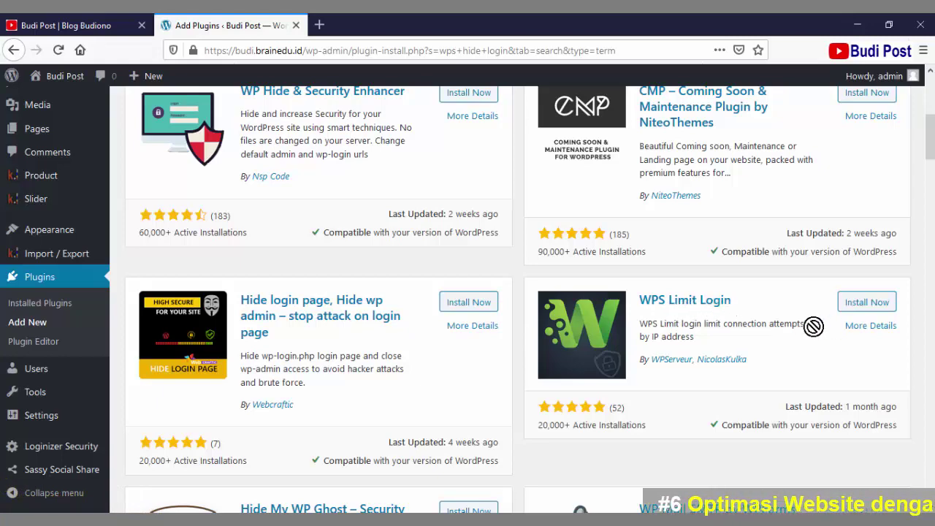
scroll(814, 326, up, 4)
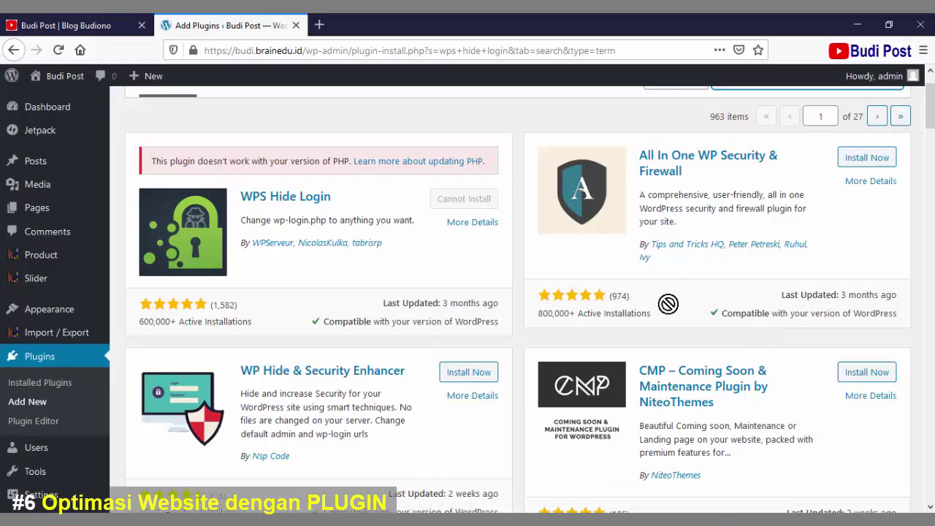
scroll(670, 308, up, 2)
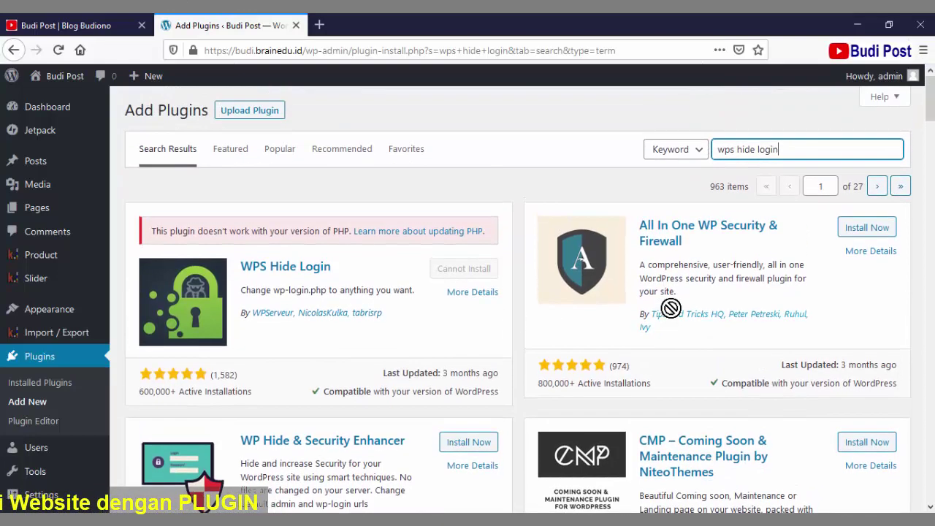
- Replace the plugin search keyword with "statistic" to find visitor statistics plugins
click(811, 149)
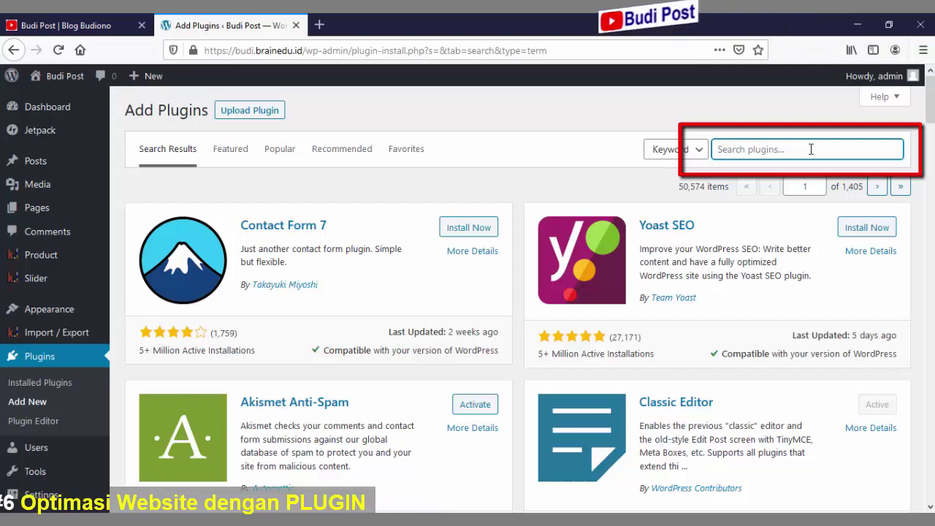
click(811, 149)
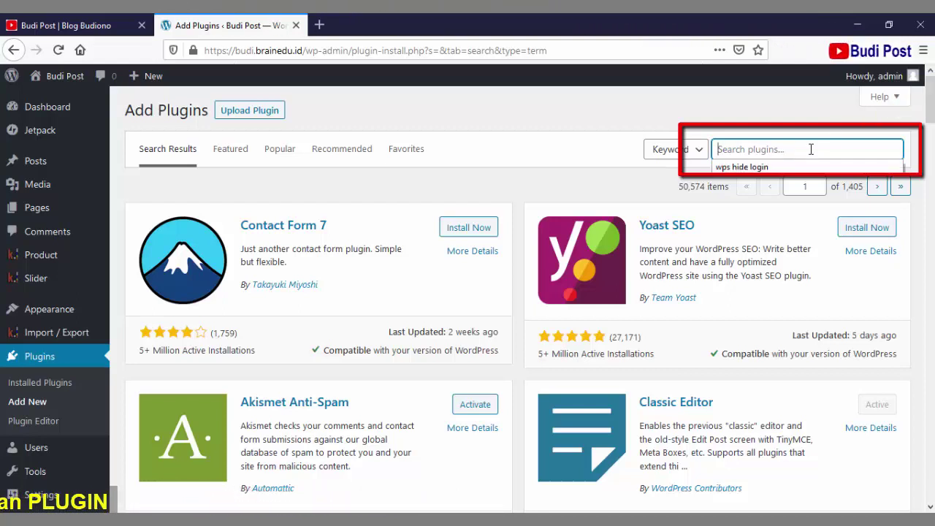
text(sta)
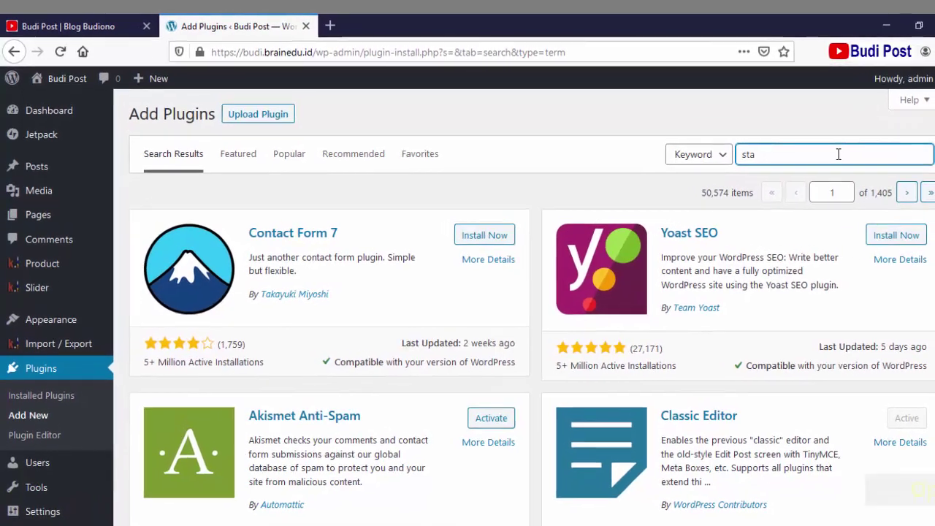
text(t)
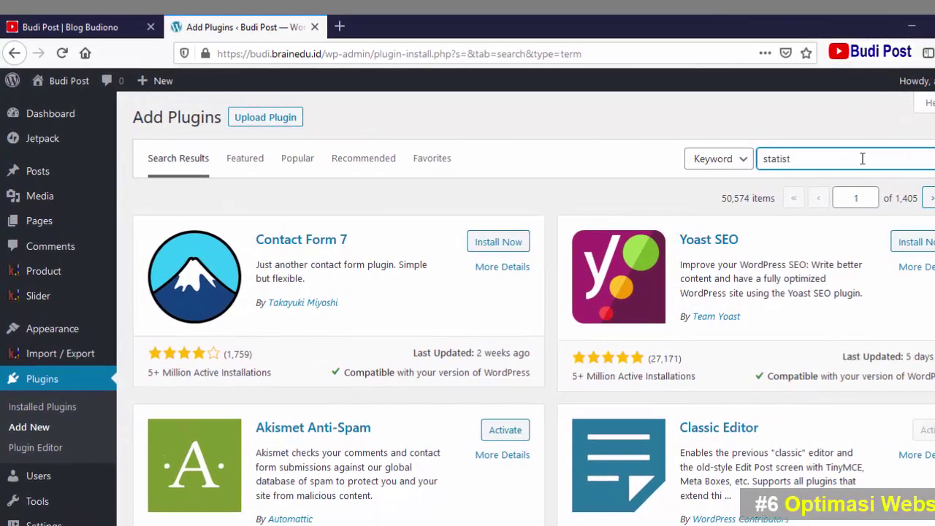
text(ist)
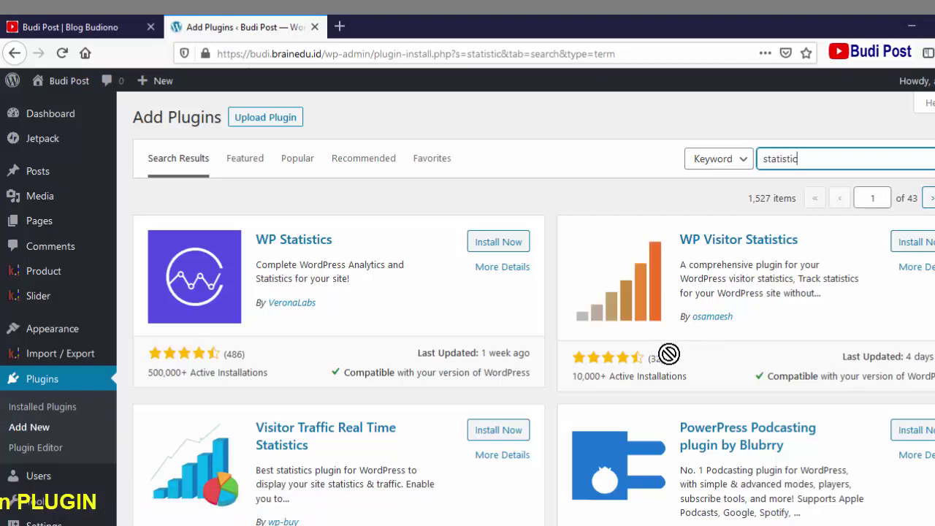
- Install the WP Statistics plugin by VeronaLabs and activate it
scroll(667, 354, down, 2)
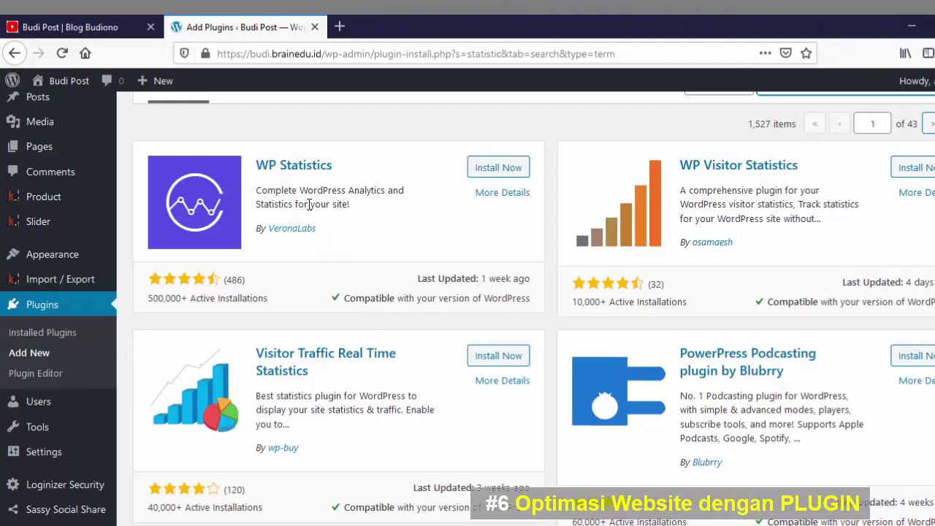
click(495, 169)
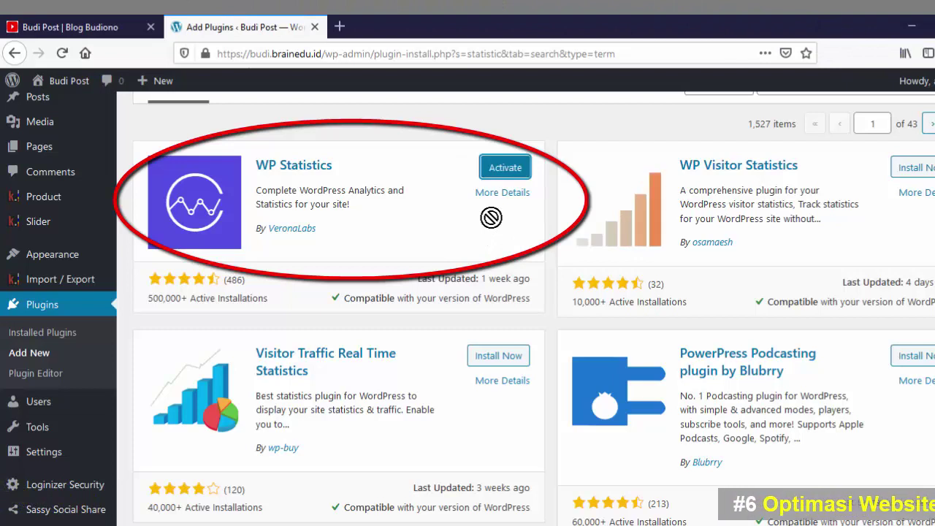
click(506, 169)
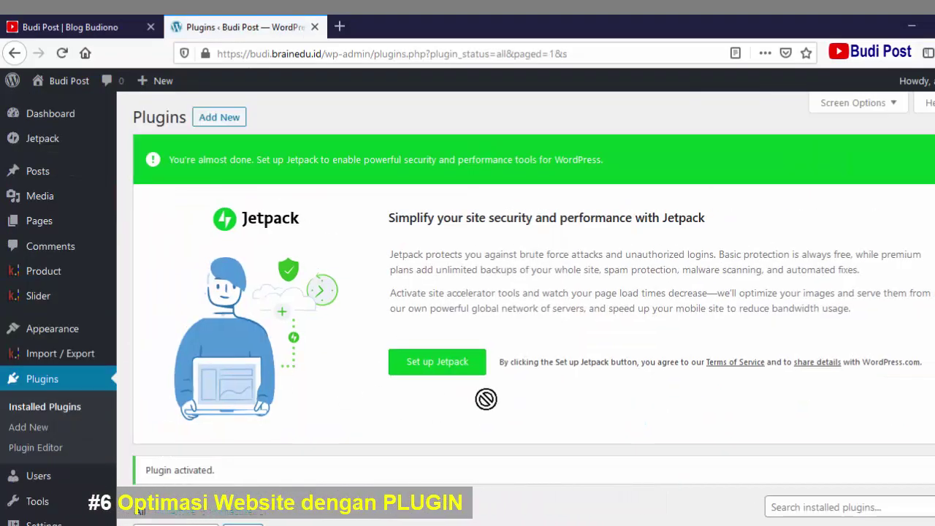
- Open the settings of WP Statistics from the installed plugins list
scroll(485, 397, down, 3)
scroll(486, 399, down, 3)
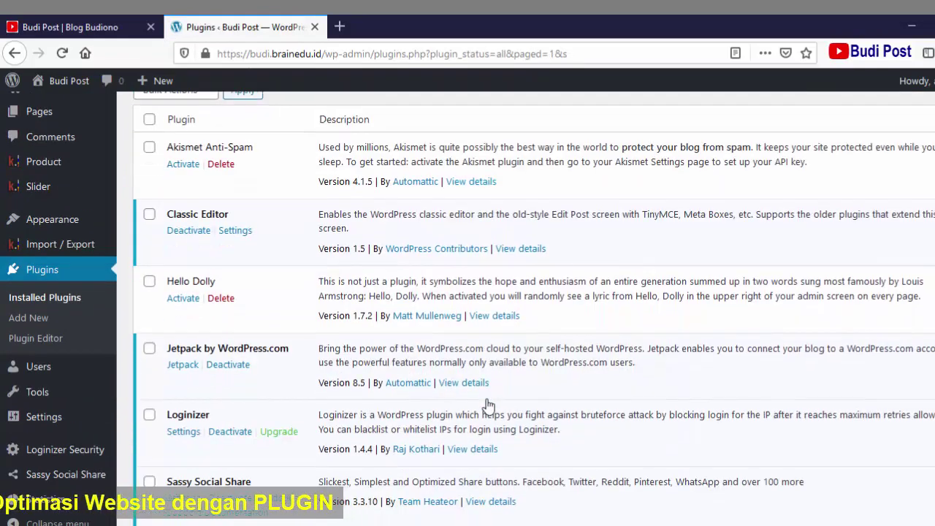
scroll(486, 399, down, 3)
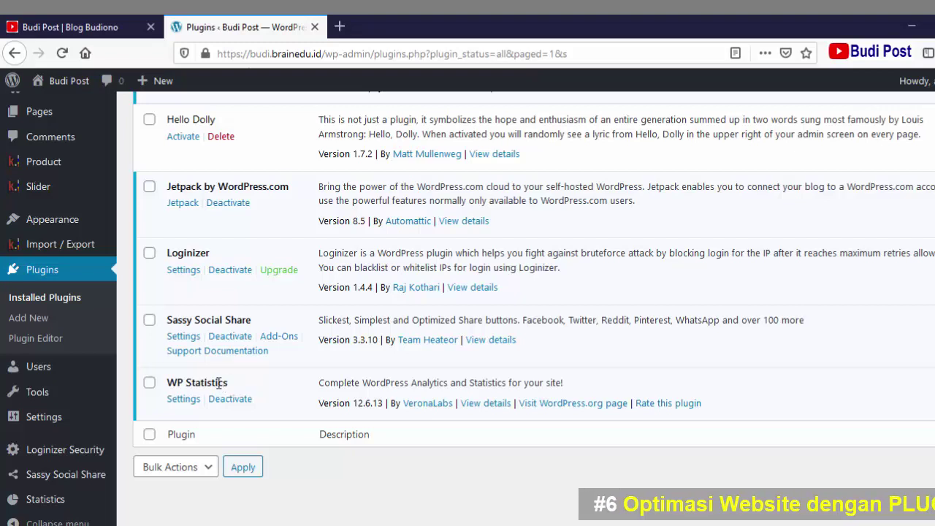
click(182, 400)
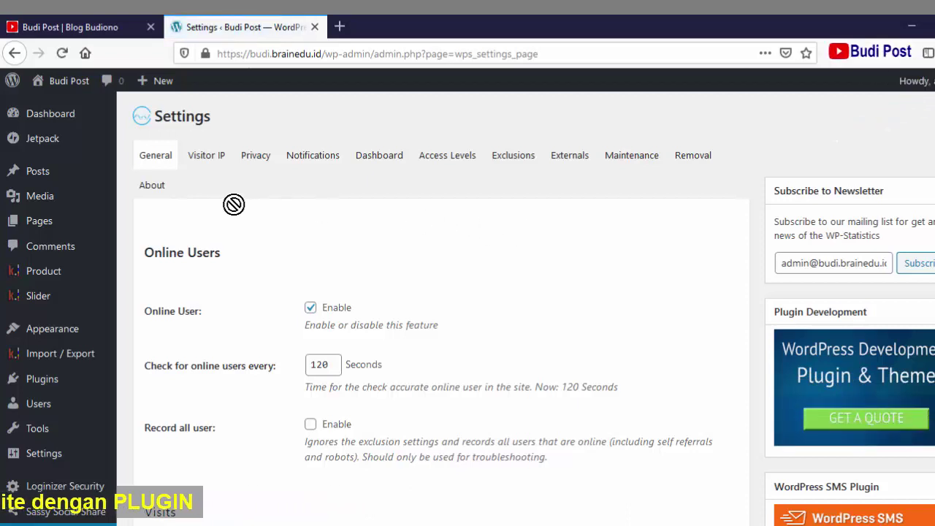
- View the Visitor IP options, then set the General online users check interval to 60 seconds
click(207, 158)
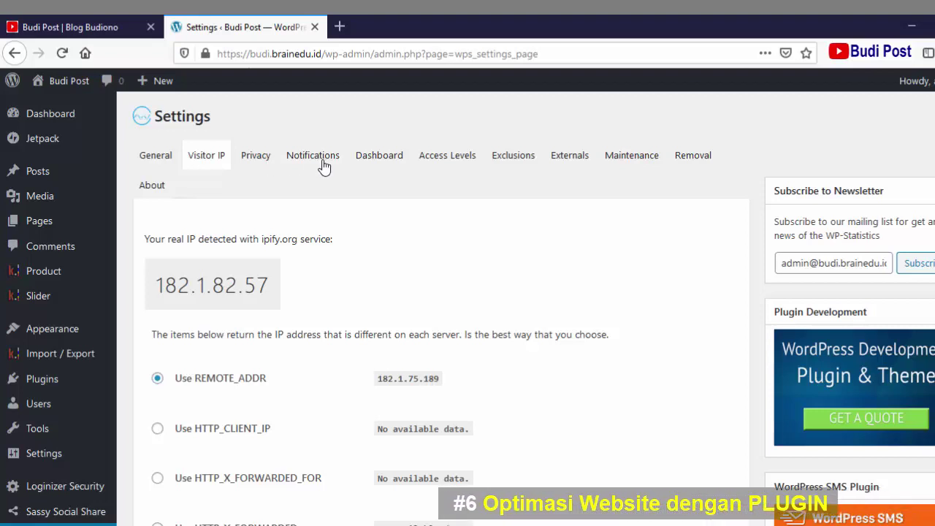
click(156, 162)
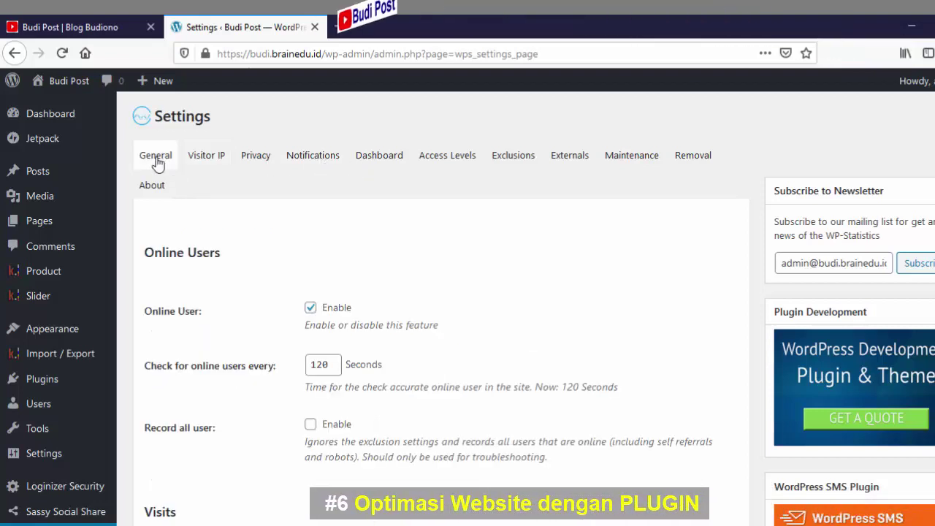
scroll(467, 271, down, 3)
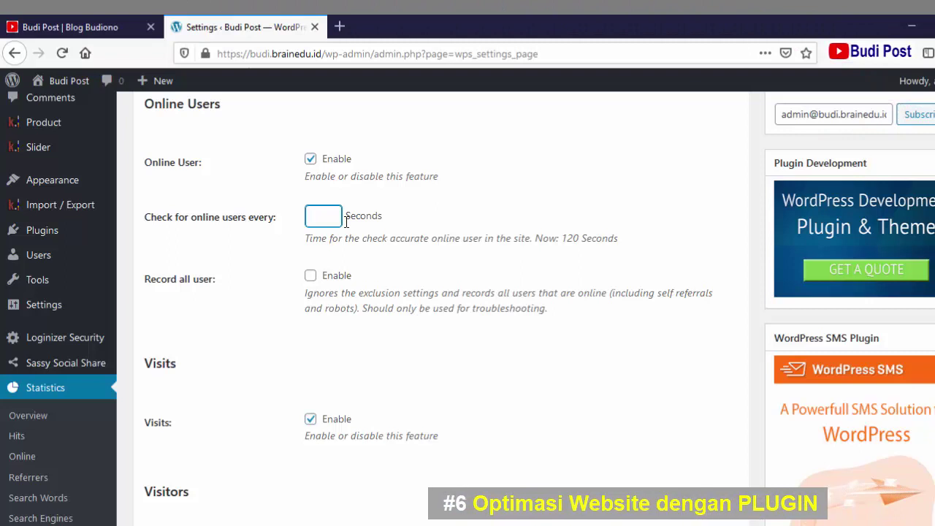
text(60)
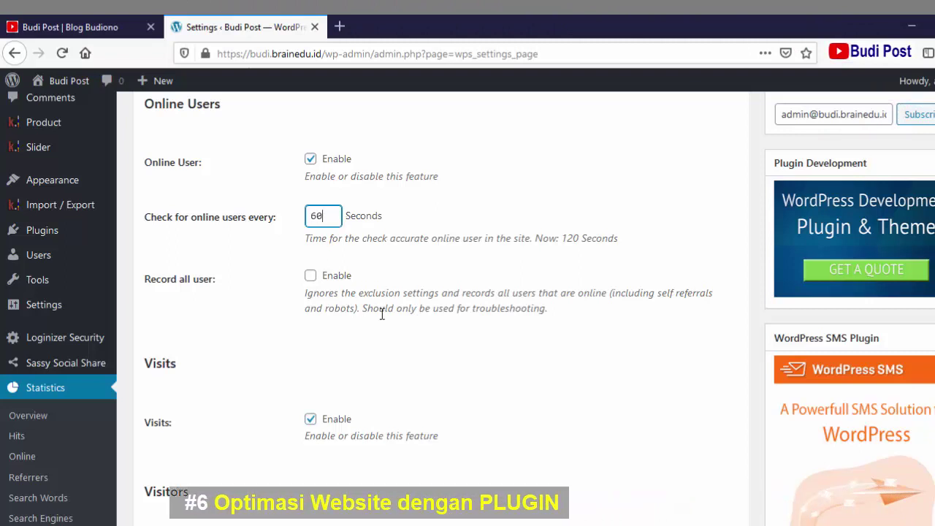
- Set Show stats in menu bar to Yes in the Miscellaneous section of the WP Statistics general settings
scroll(443, 342, down, 4)
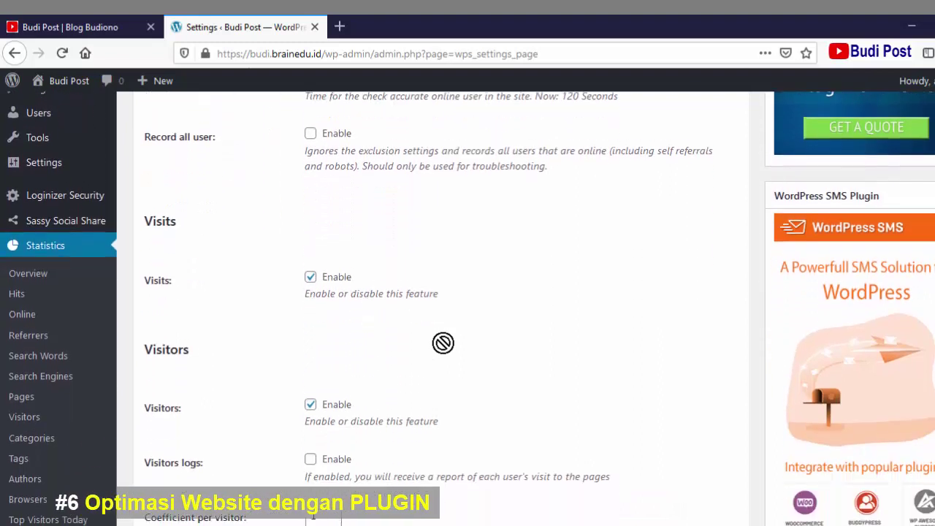
scroll(443, 342, down, 2)
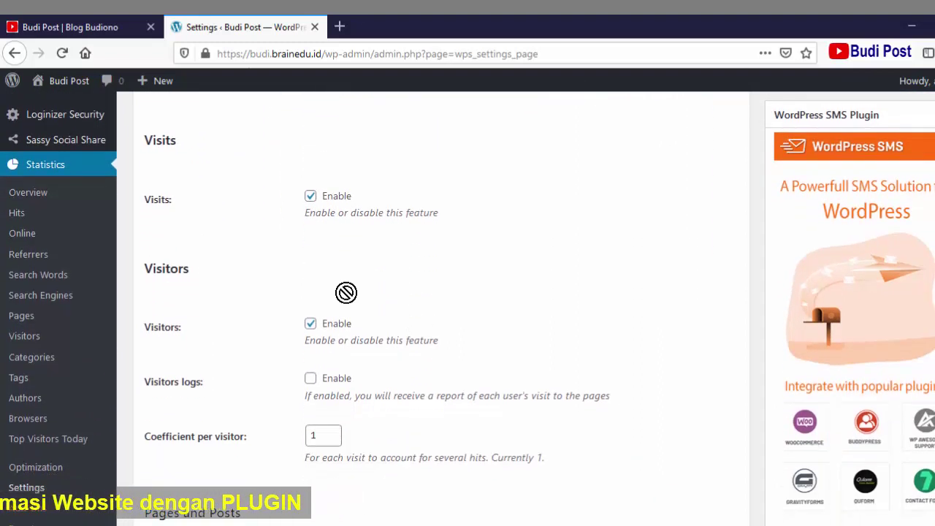
scroll(349, 337, down, 6)
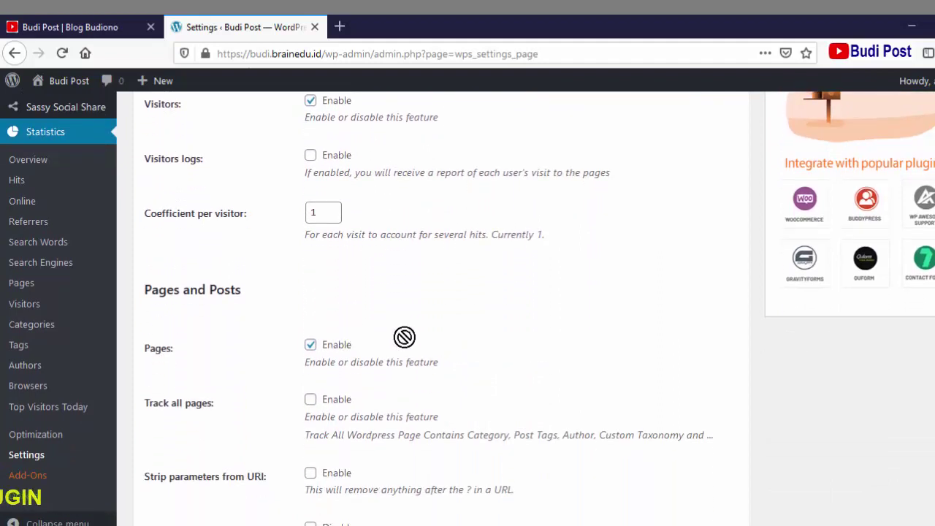
scroll(404, 336, down, 4)
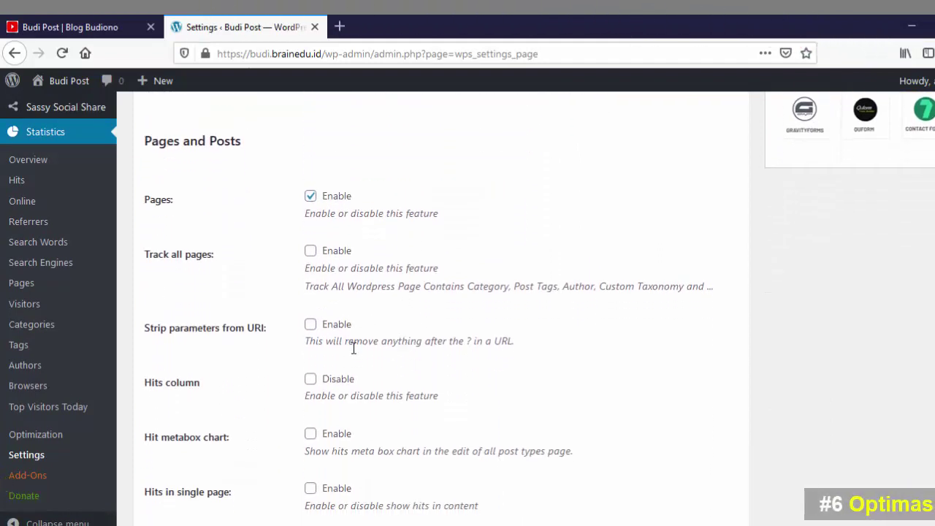
scroll(353, 349, down, 11)
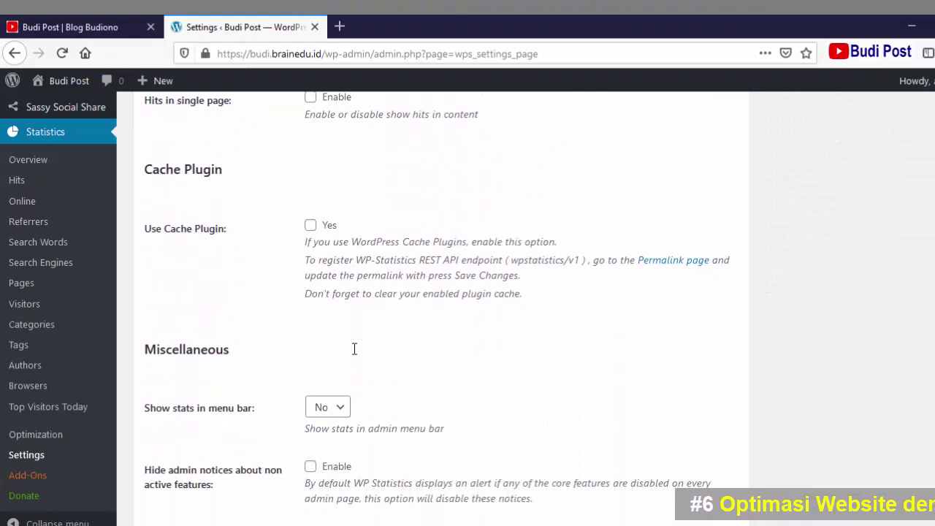
scroll(354, 349, down, 2)
scroll(510, 360, down, 6)
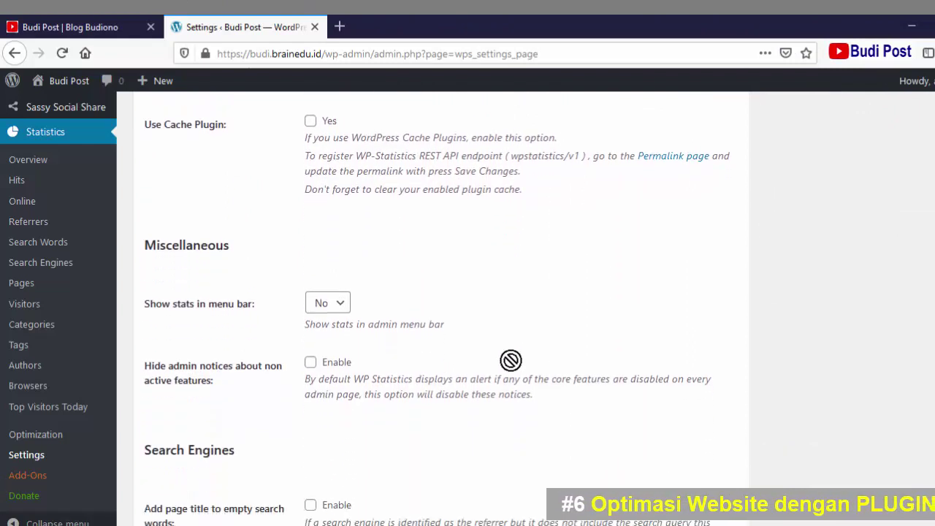
middle_click(511, 294)
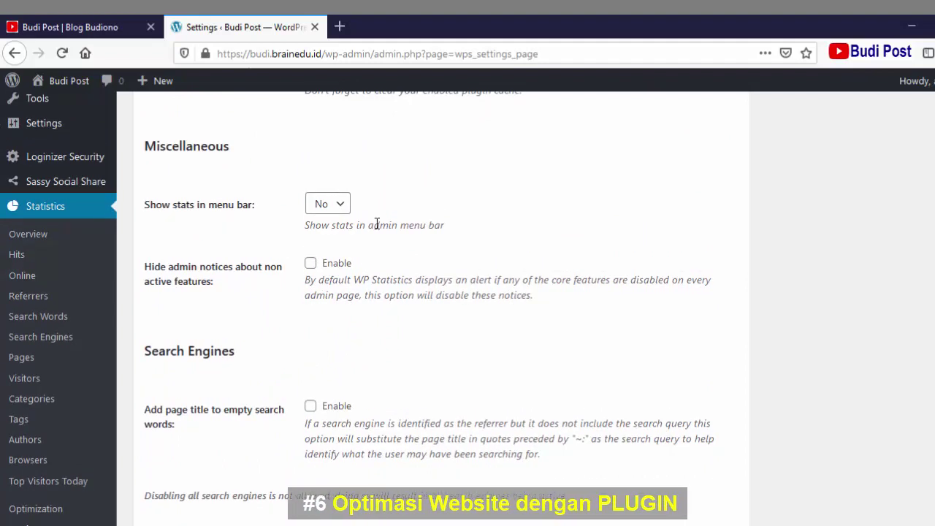
click(341, 206)
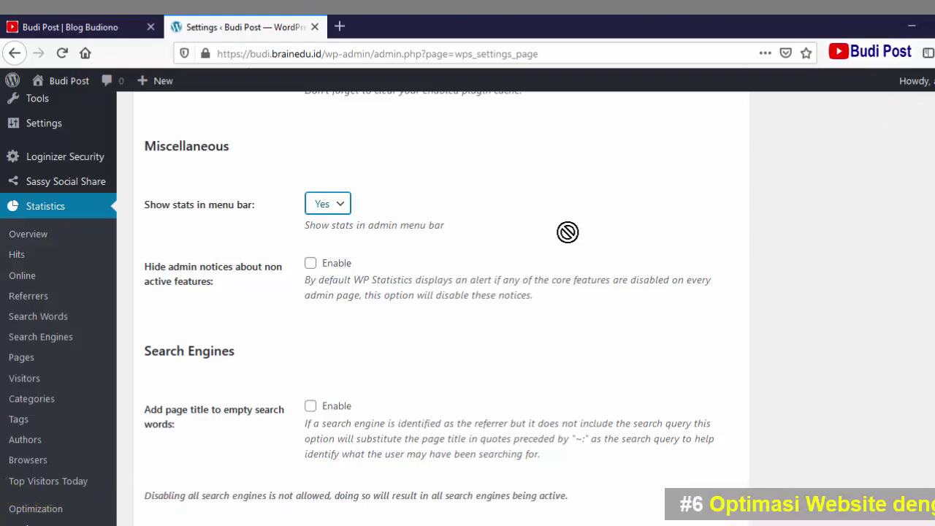
- Review the Search Engines and Charts options, then save the WP Statistics general settings
scroll(567, 232, down, 2)
scroll(567, 234, down, 4)
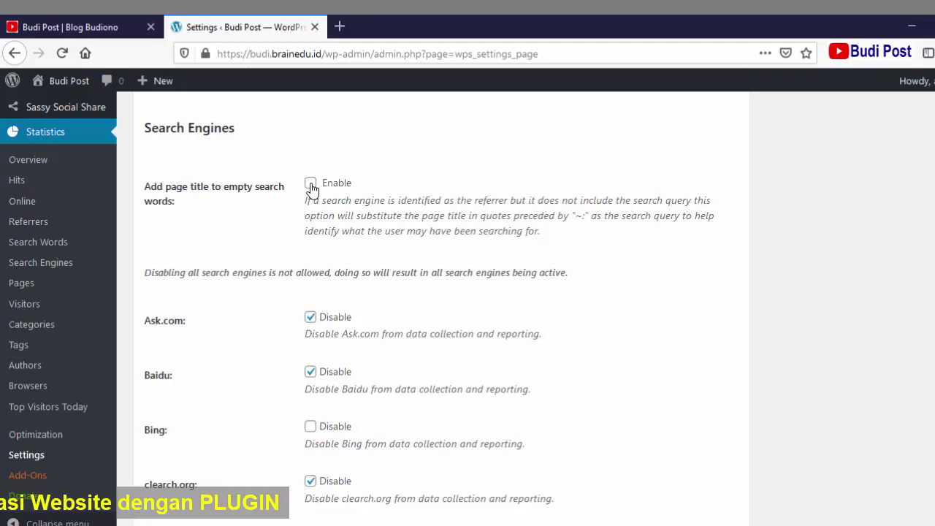
scroll(662, 346, down, 5)
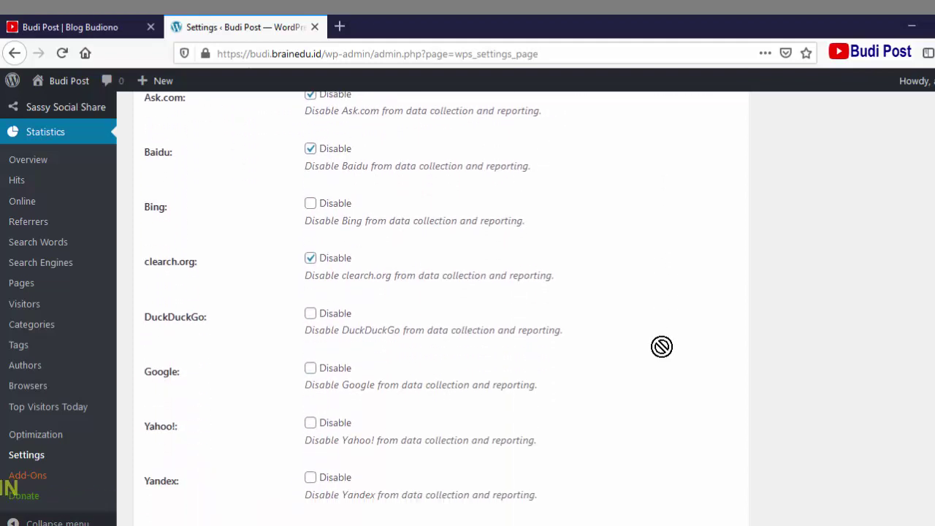
scroll(662, 346, down, 6)
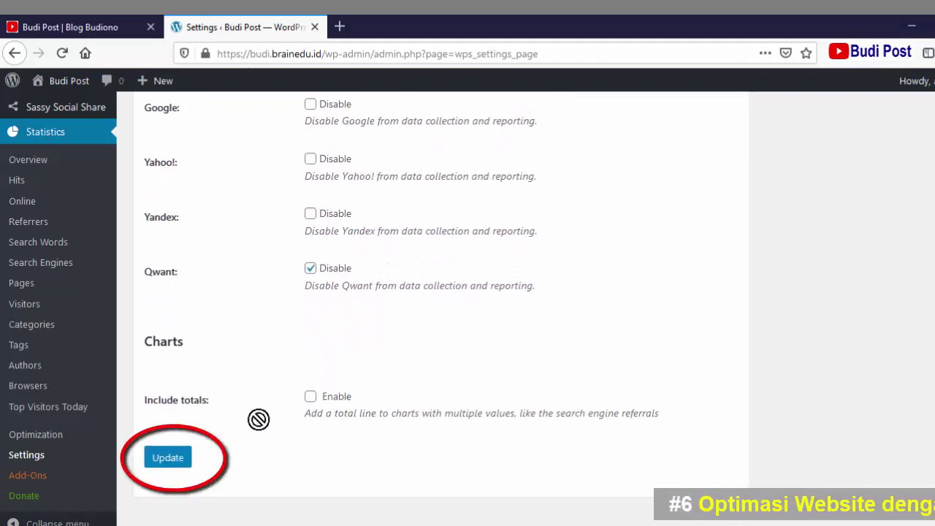
click(168, 458)
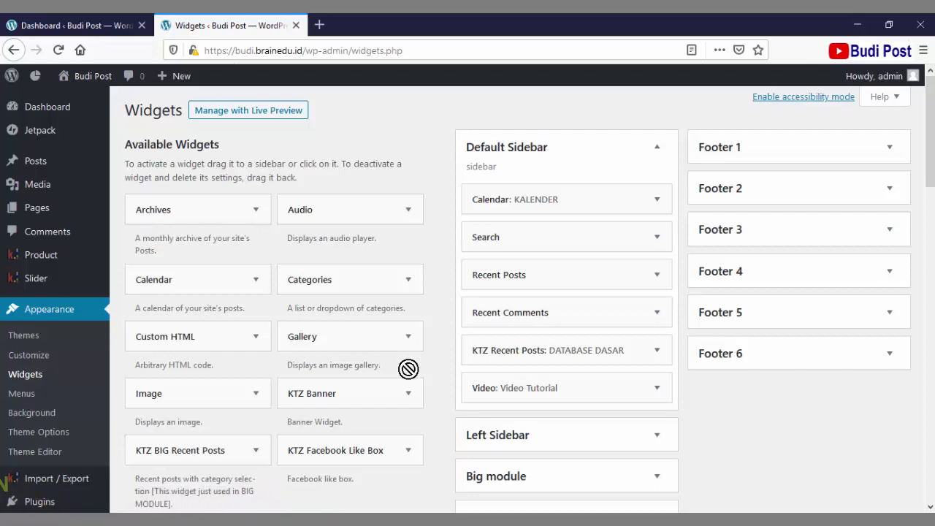
- Add the Statistics widget from the available widgets to the Footer 1 area
scroll(408, 369, down, 3)
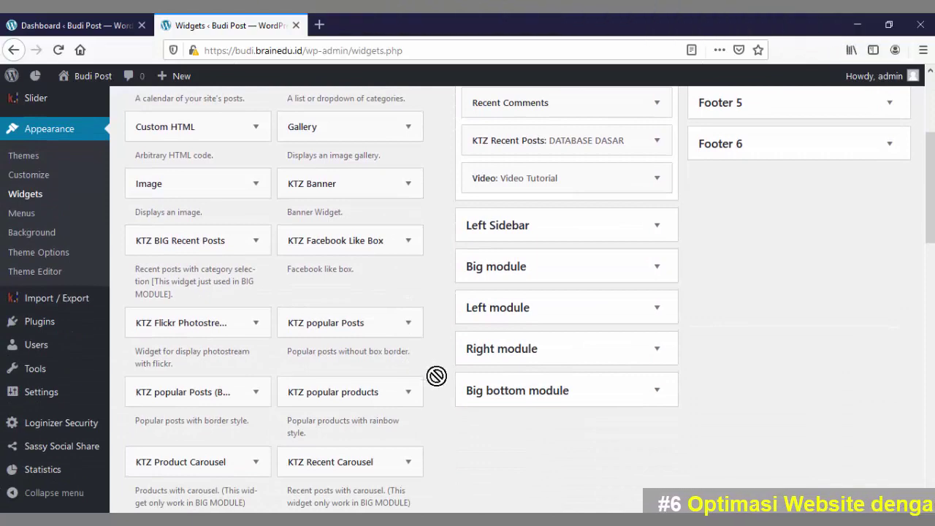
scroll(436, 376, down, 3)
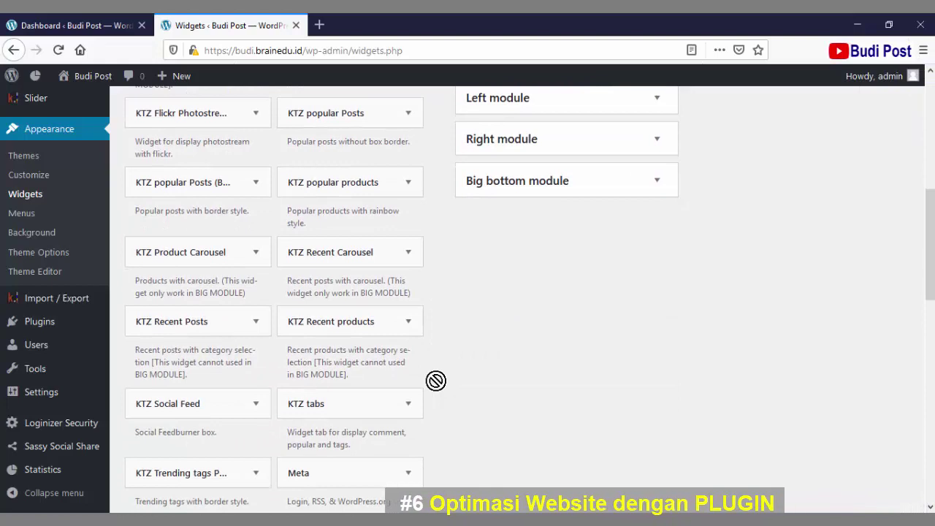
scroll(436, 381, down, 3)
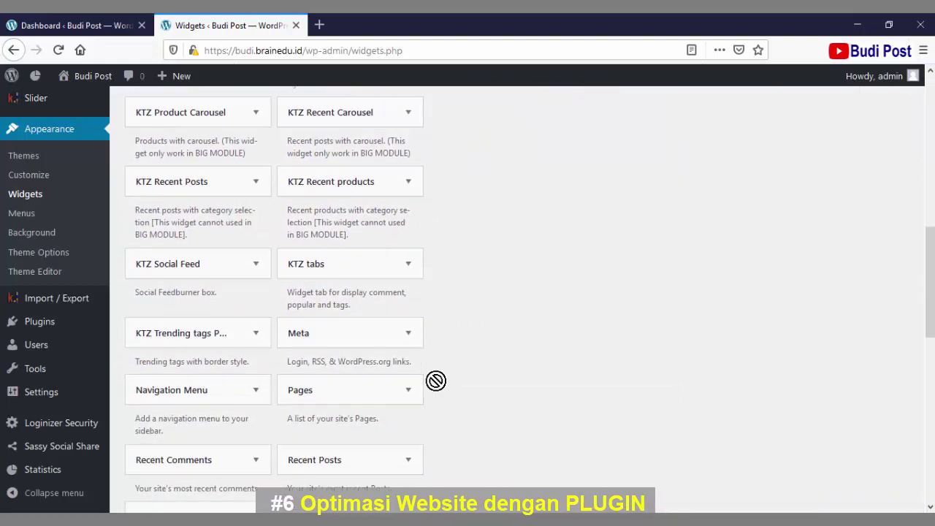
scroll(436, 381, down, 3)
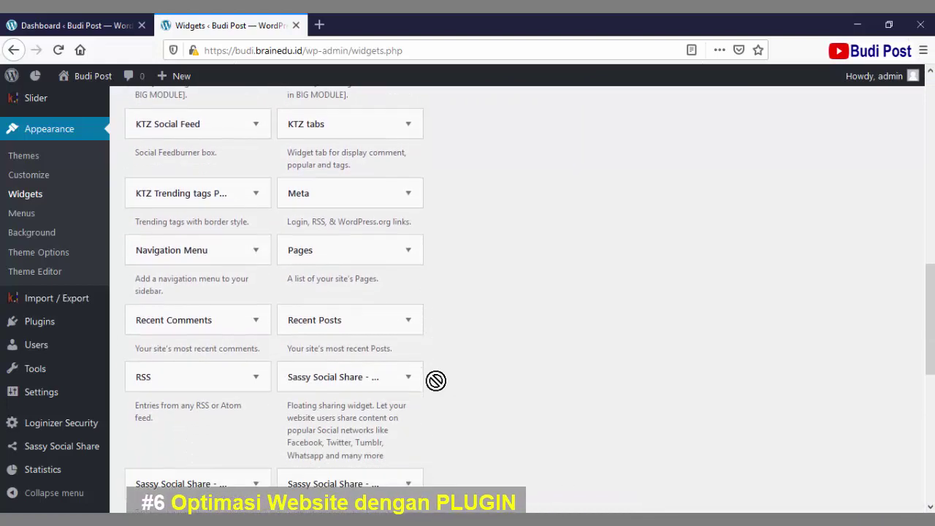
scroll(436, 381, down, 3)
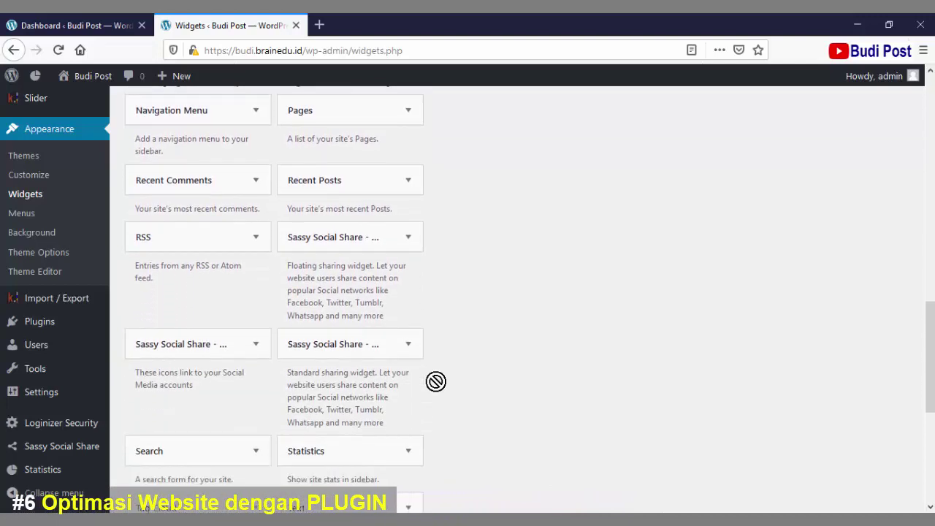
scroll(436, 380, down, 3)
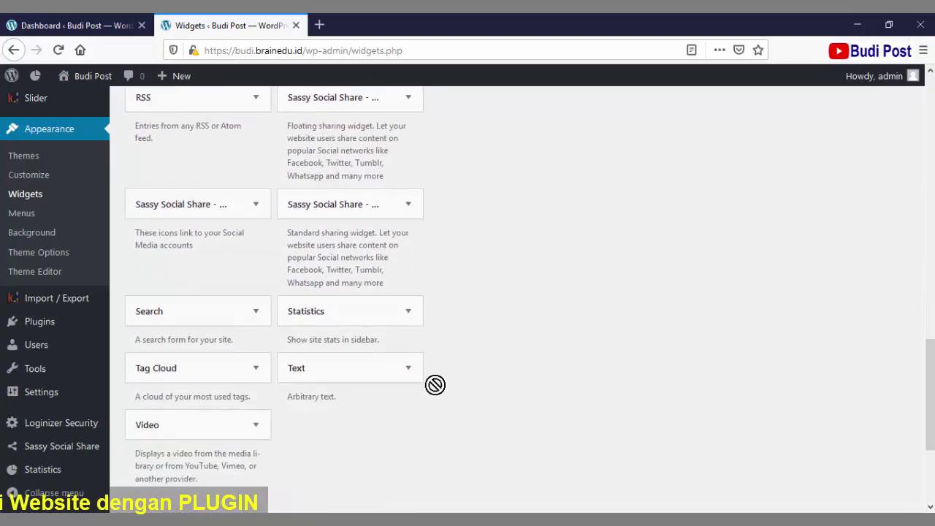
scroll(517, 400, down, 3)
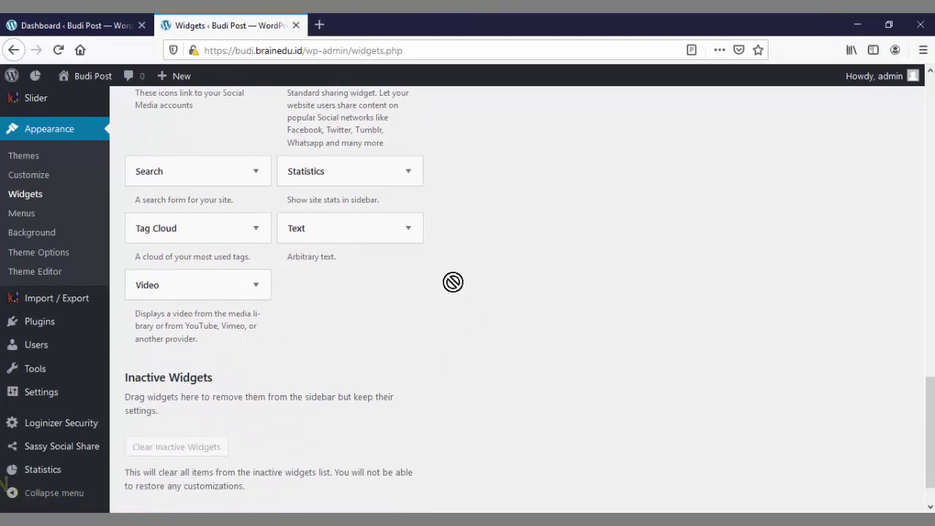
click(409, 176)
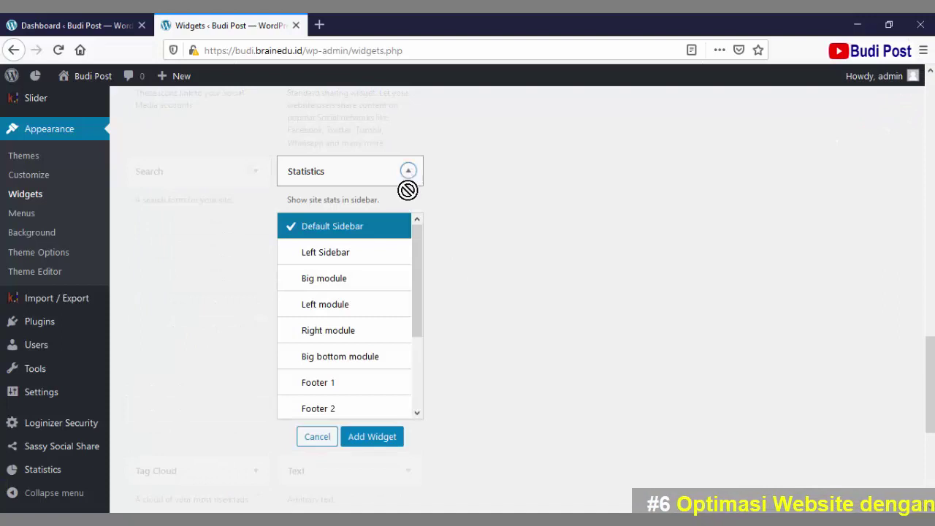
click(328, 386)
click(360, 437)
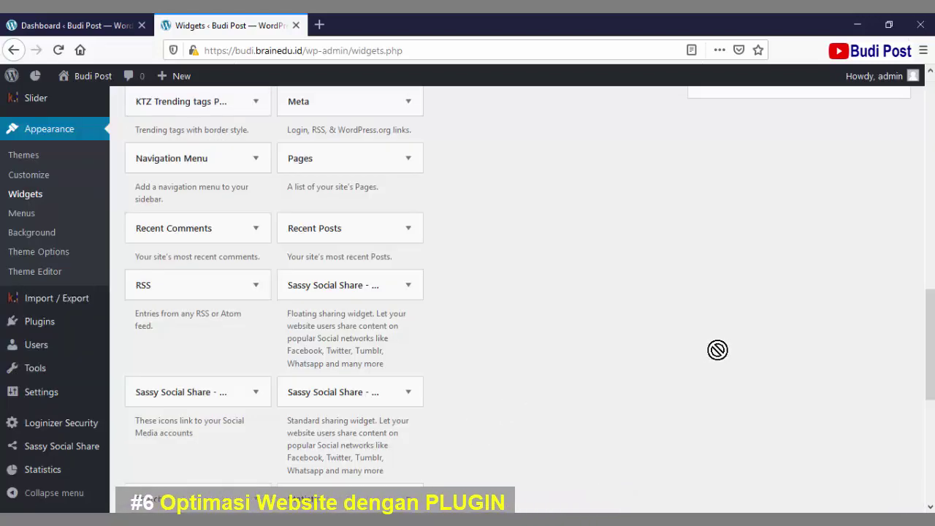
- Name the new Statistics widget in Footer 1 "STATISTIK" and enable its Online Users item
scroll(718, 350, up, 3)
scroll(746, 383, up, 3)
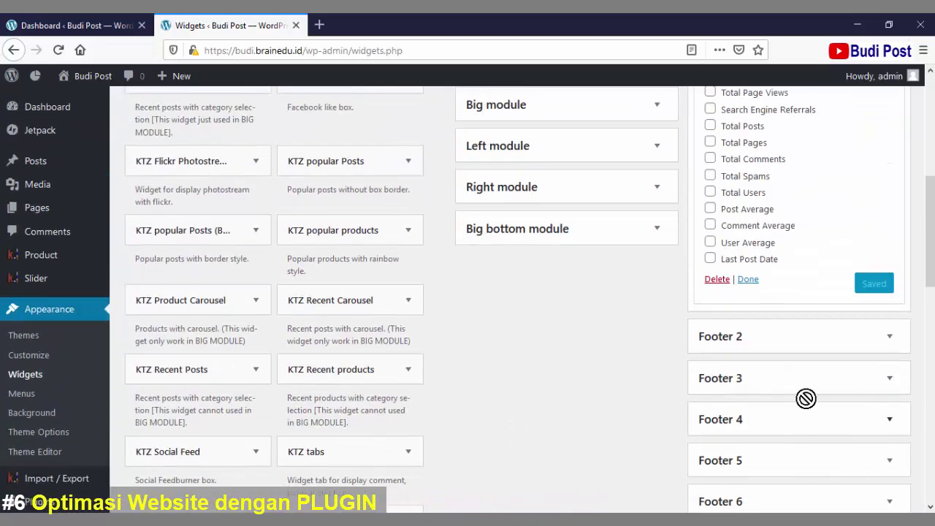
scroll(815, 360, up, 4)
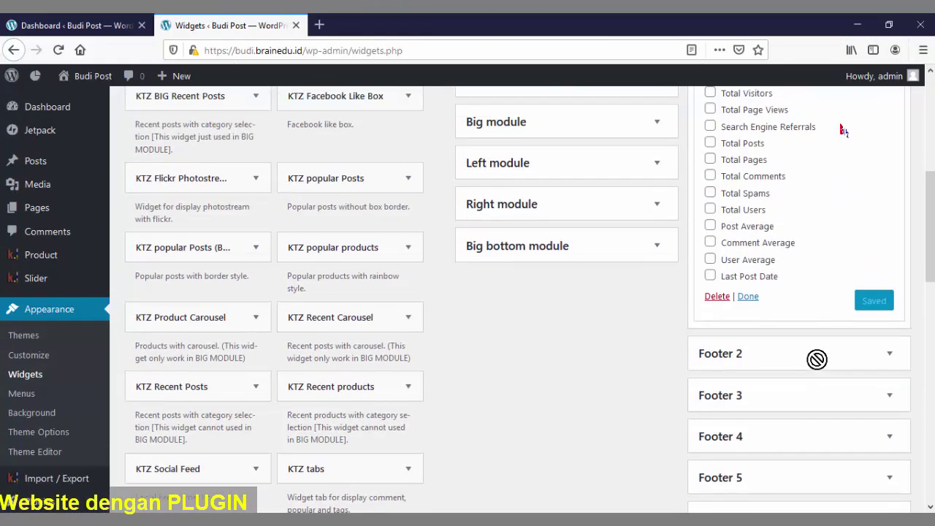
scroll(817, 358, up, 1)
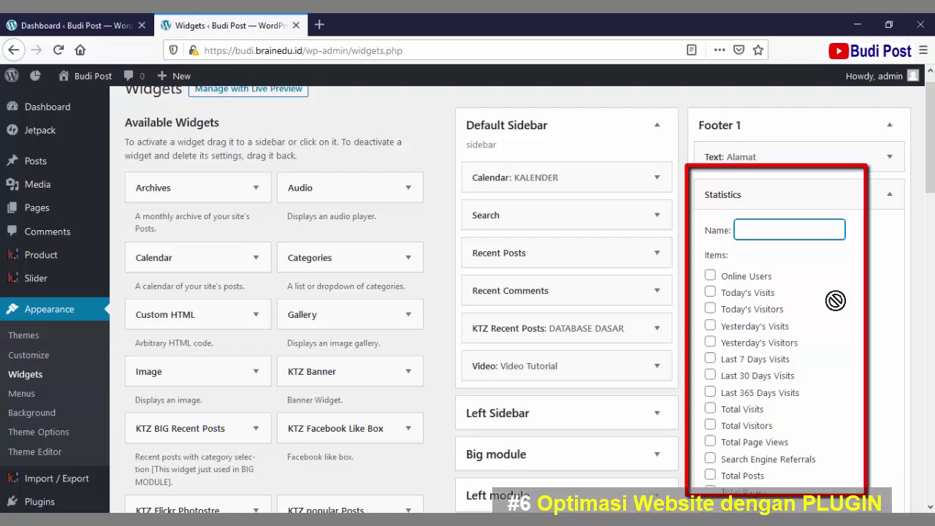
text(STAT)
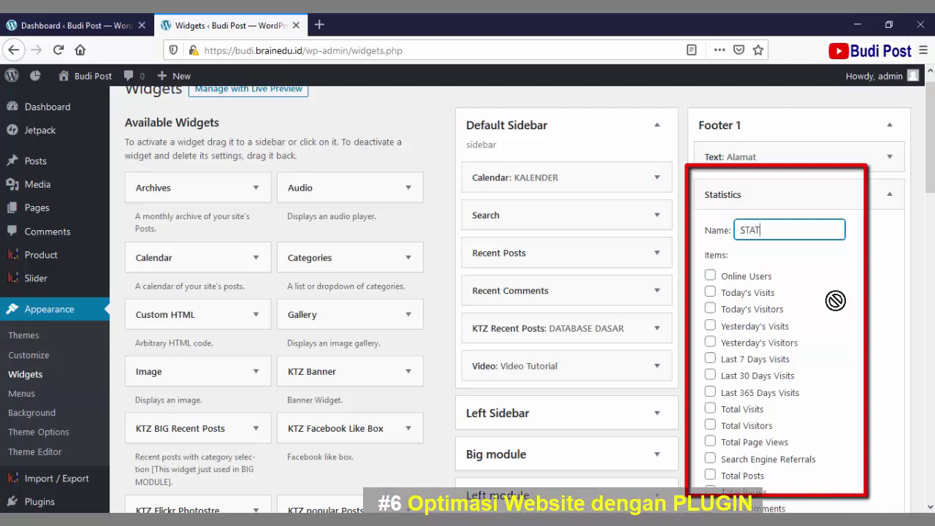
text(ISTI)
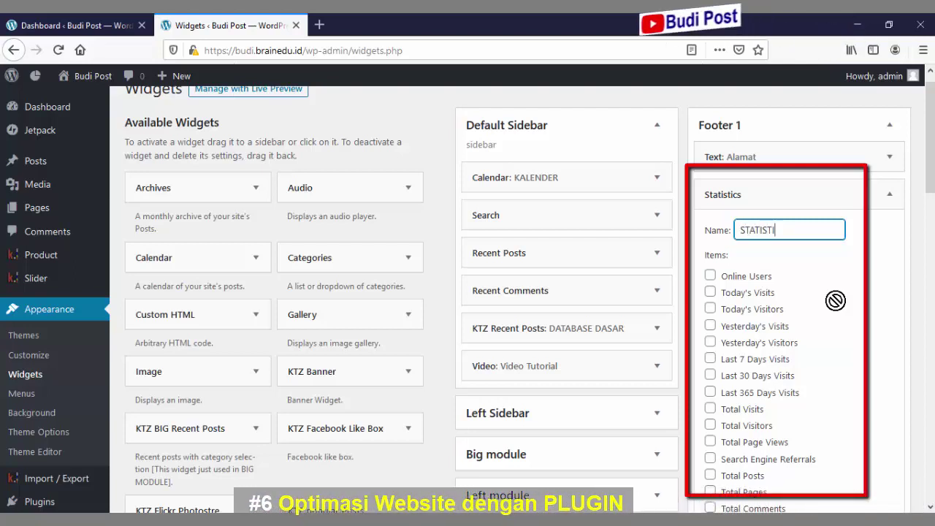
text(K)
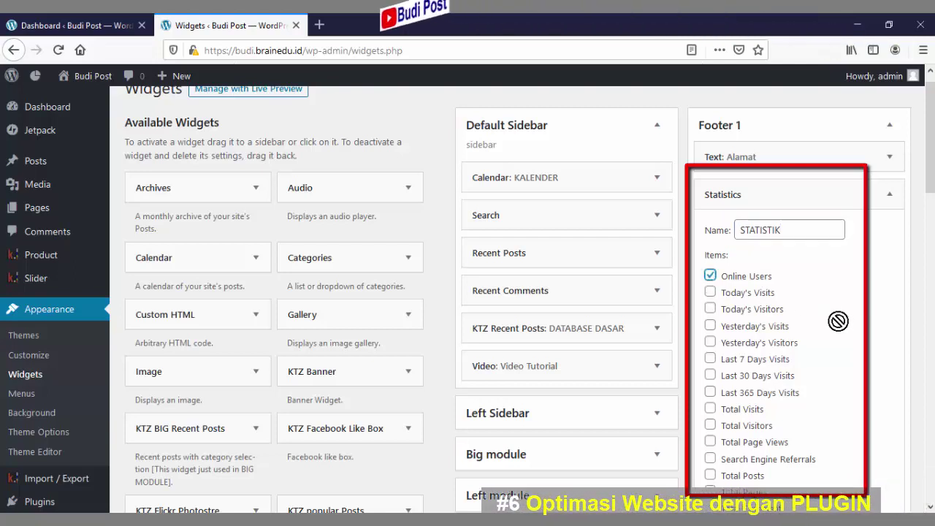
- Enable Today's Visits, Today's Visitors, Last 7 Days Visits, Last 30 Days Visits and Last 365 Days Visits in the Statistics widget
click(710, 292)
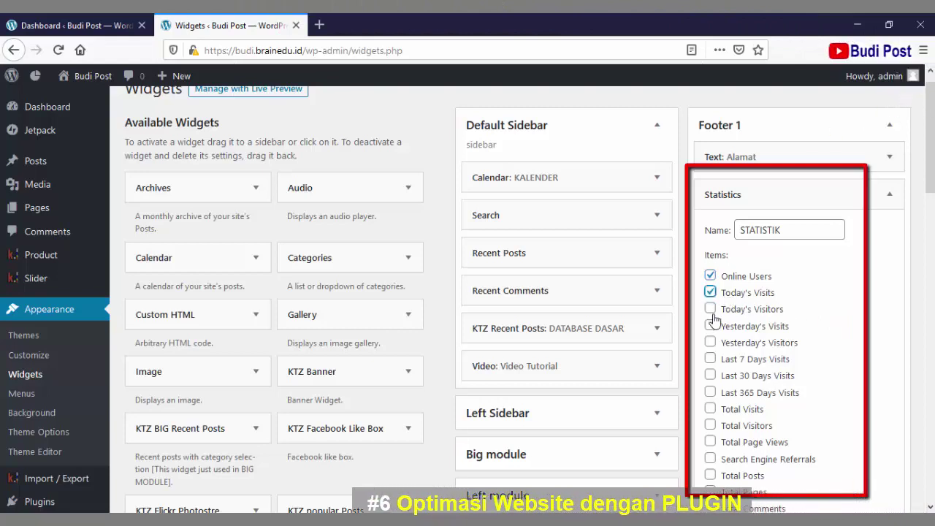
click(710, 310)
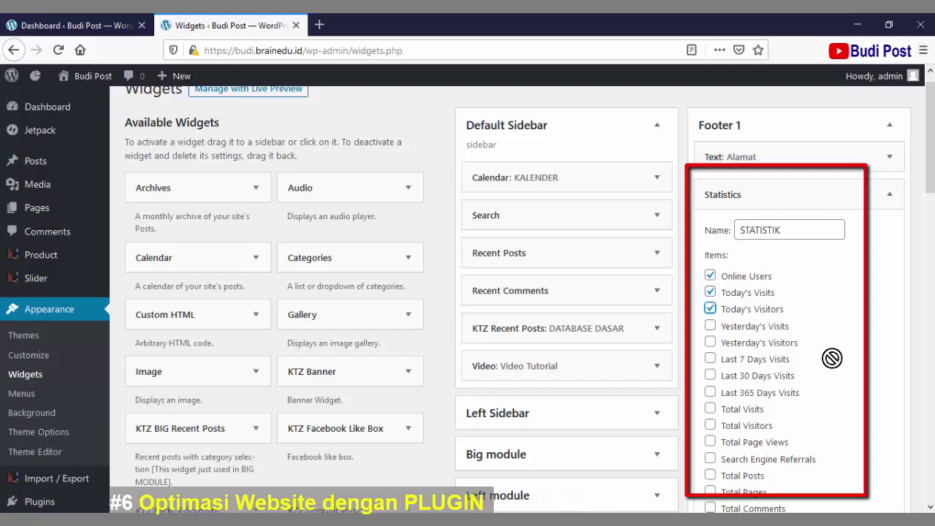
click(710, 358)
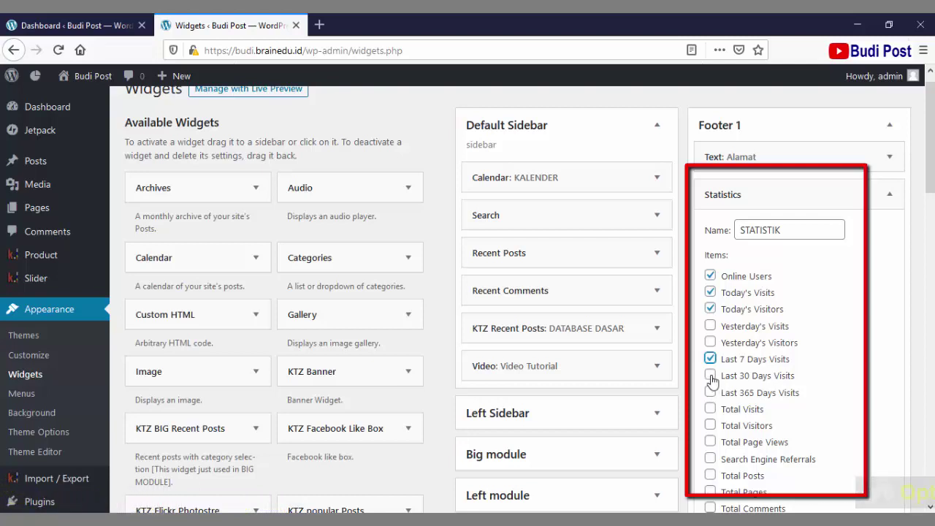
click(711, 376)
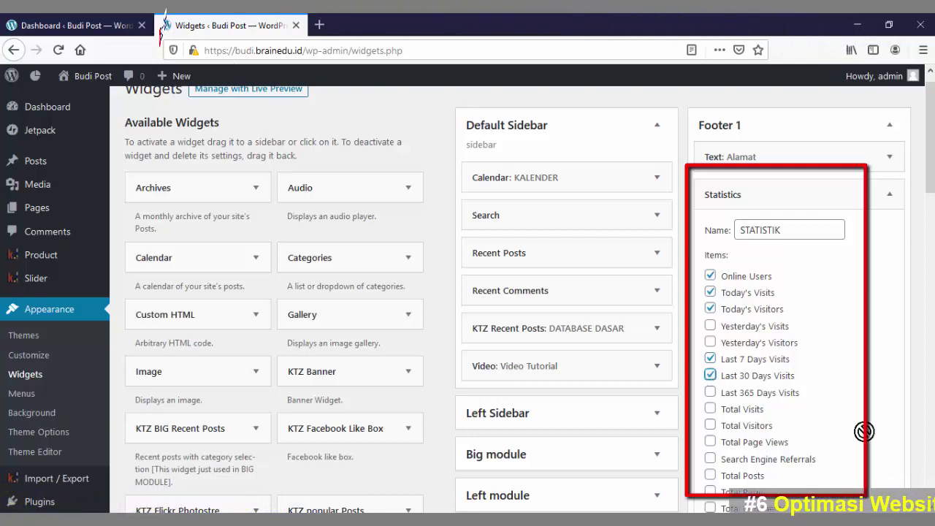
click(710, 393)
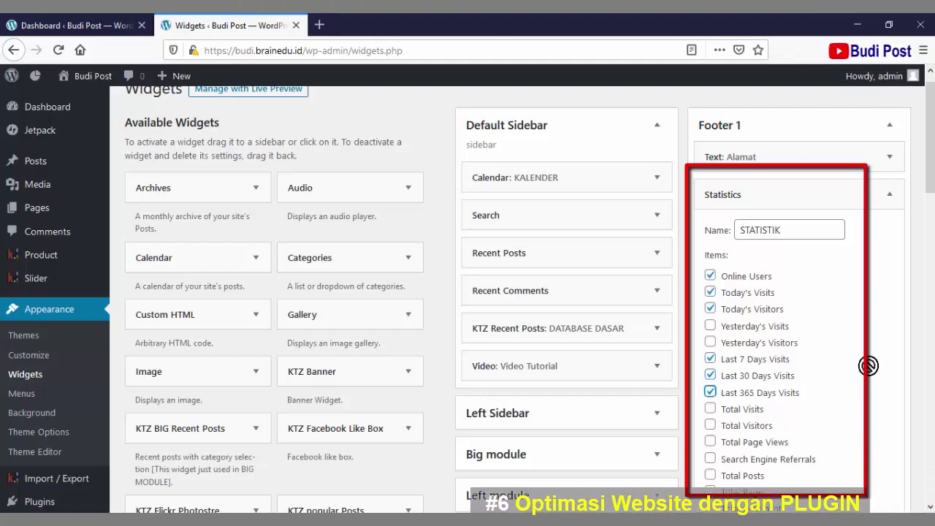
- Enable Total Visits and Total Visitors in the Statistics widget, then save and collapse the widget
scroll(868, 367, down, 1)
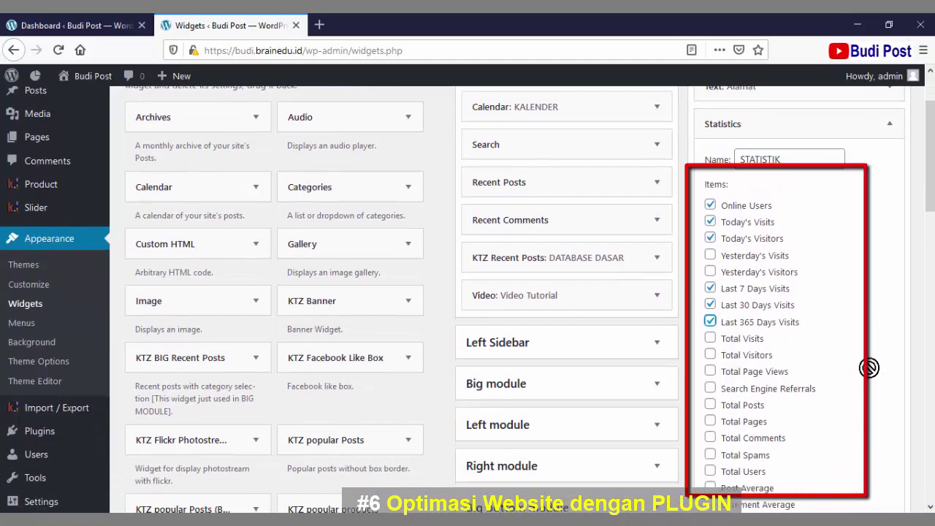
scroll(868, 368, down, 1)
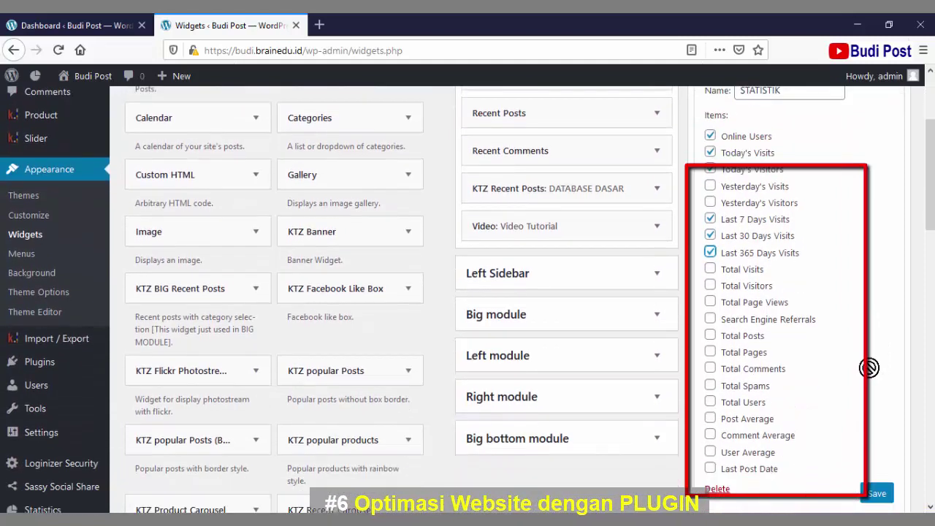
click(710, 269)
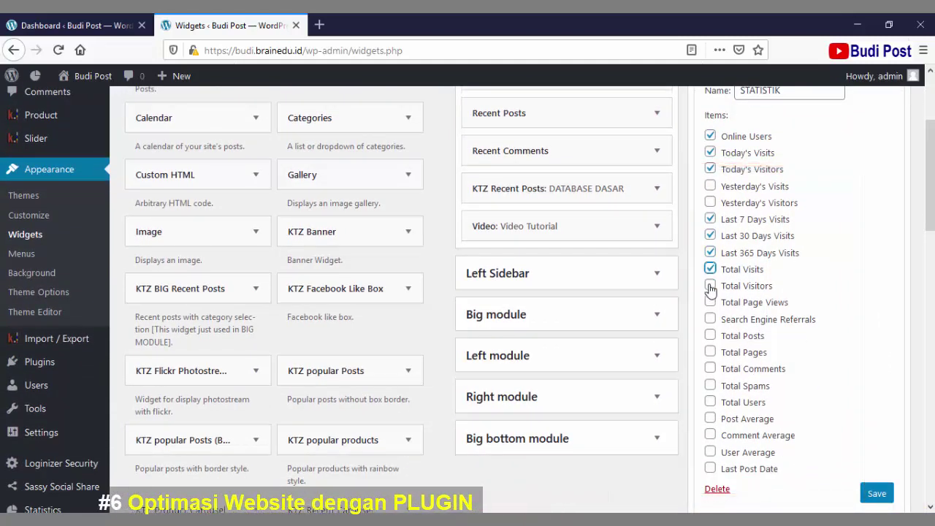
click(711, 286)
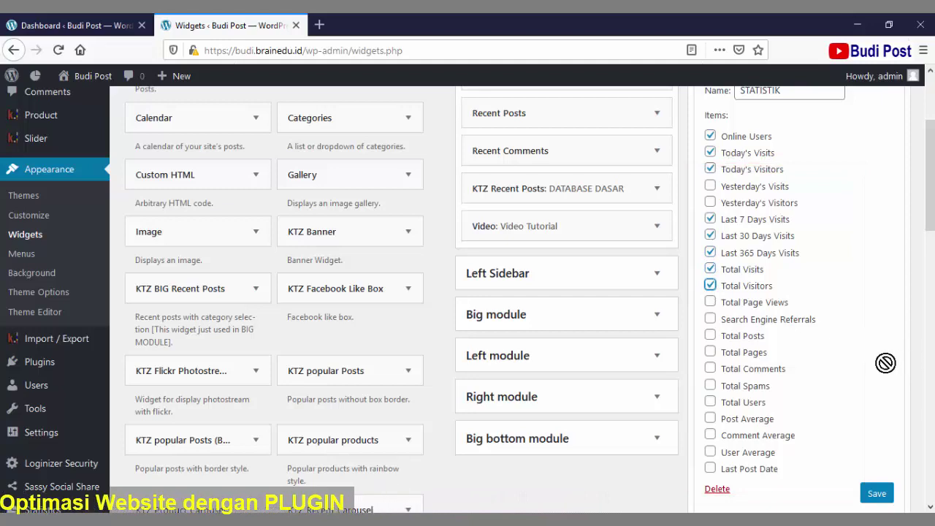
scroll(886, 363, down, 1)
scroll(885, 363, down, 1)
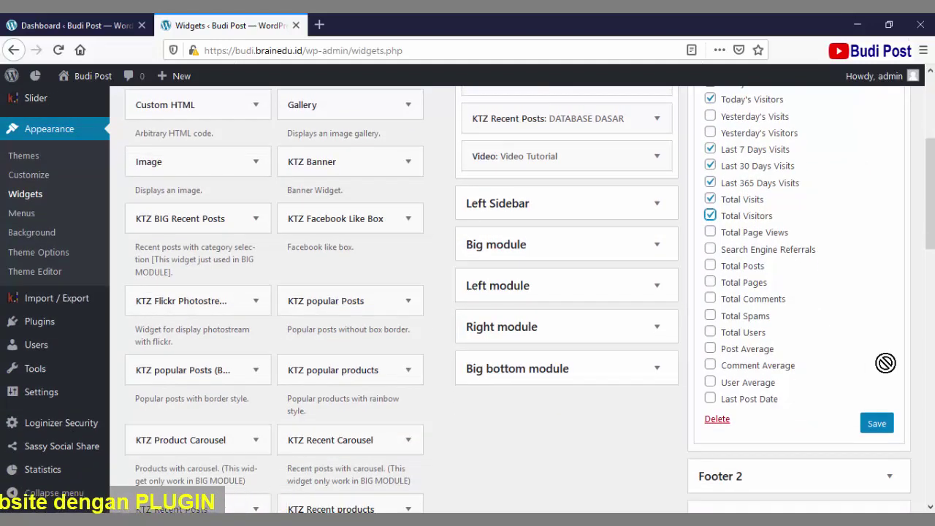
scroll(886, 363, down, 2)
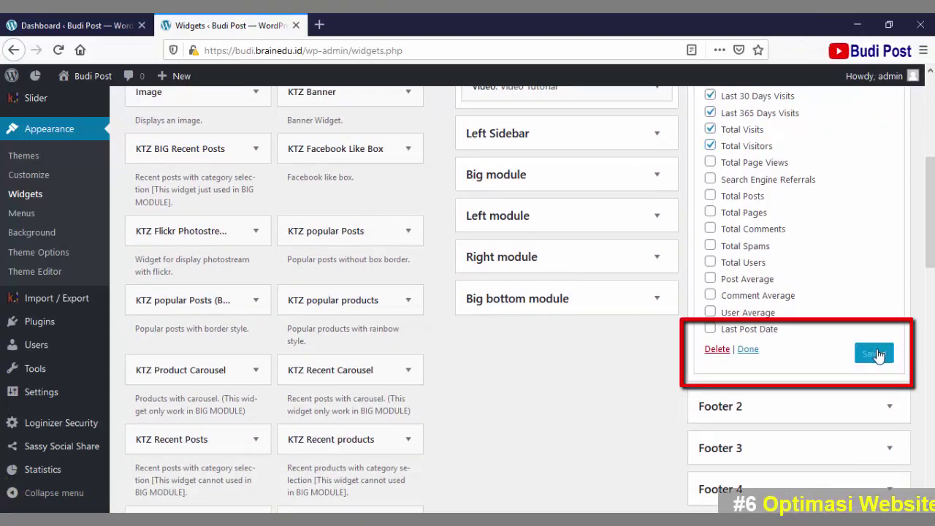
click(746, 350)
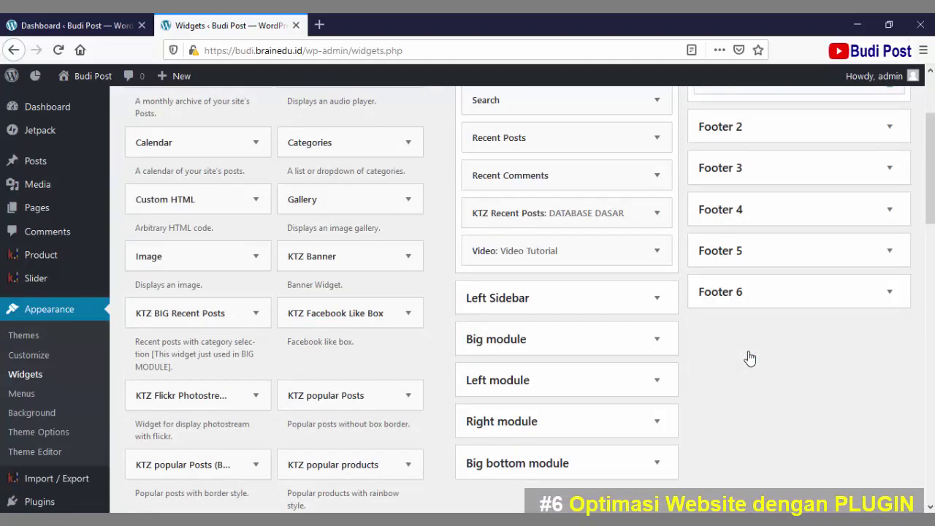
- Open budi.brainedu.id in a new browser tab and examine the STATISTIK widget in the site footer
click(34, 25)
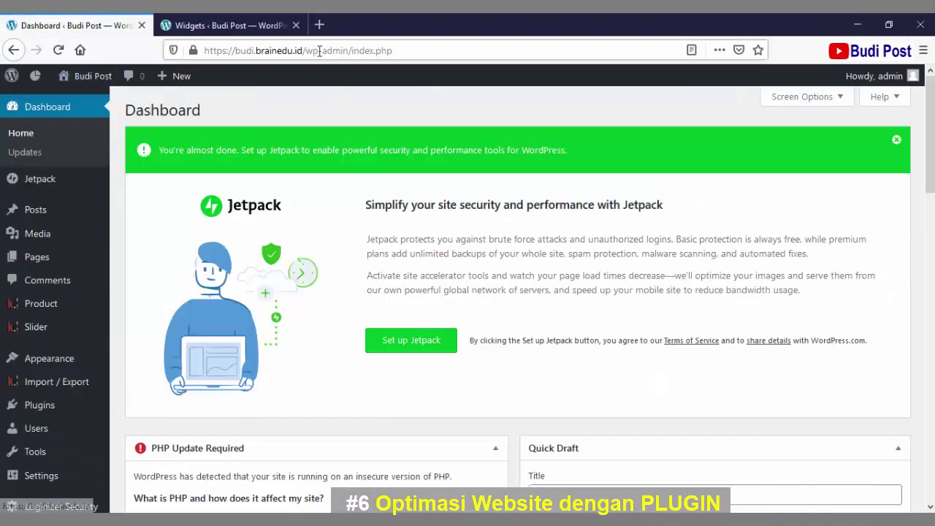
click(319, 25)
click(378, 46)
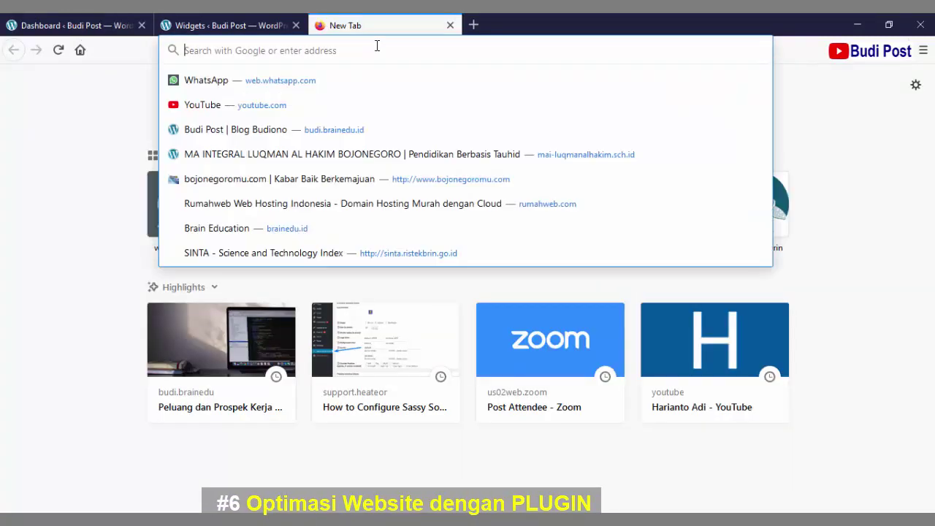
text(BUDi.brainedu.id/)
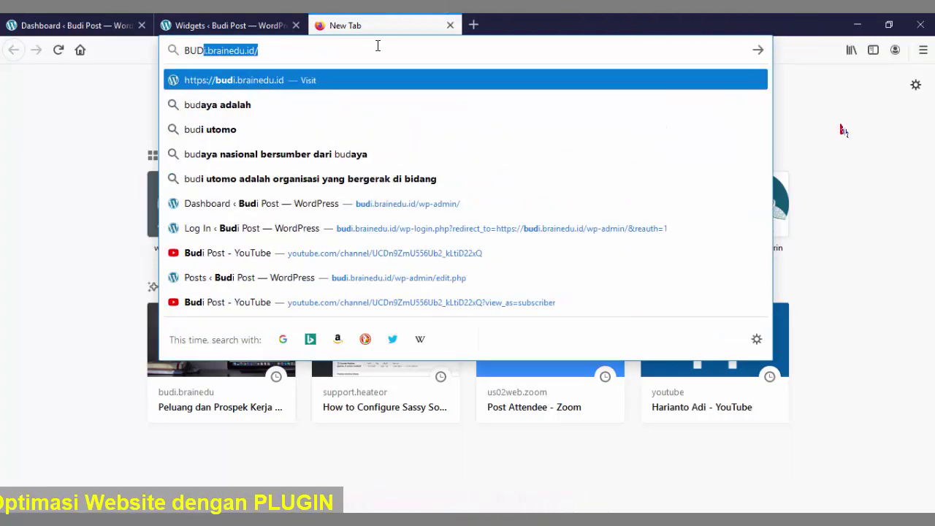
key(Return)
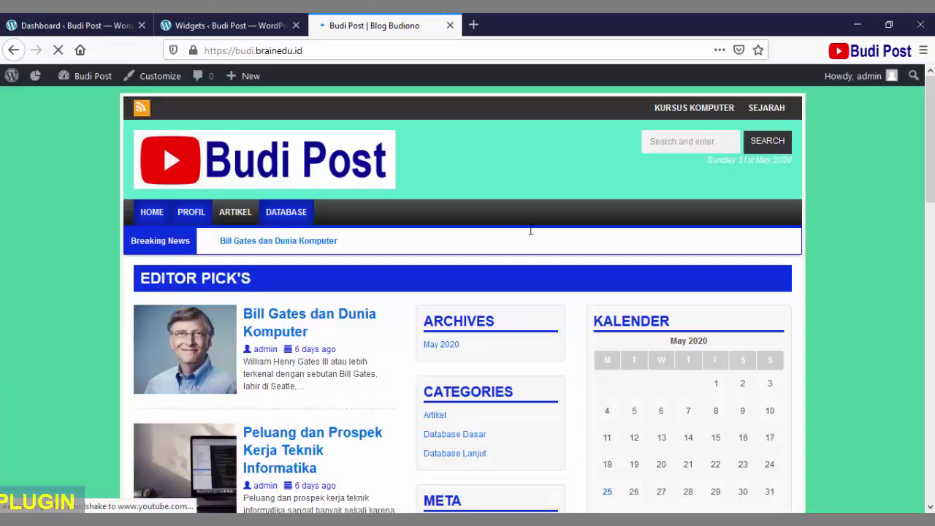
scroll(473, 290, down, 12)
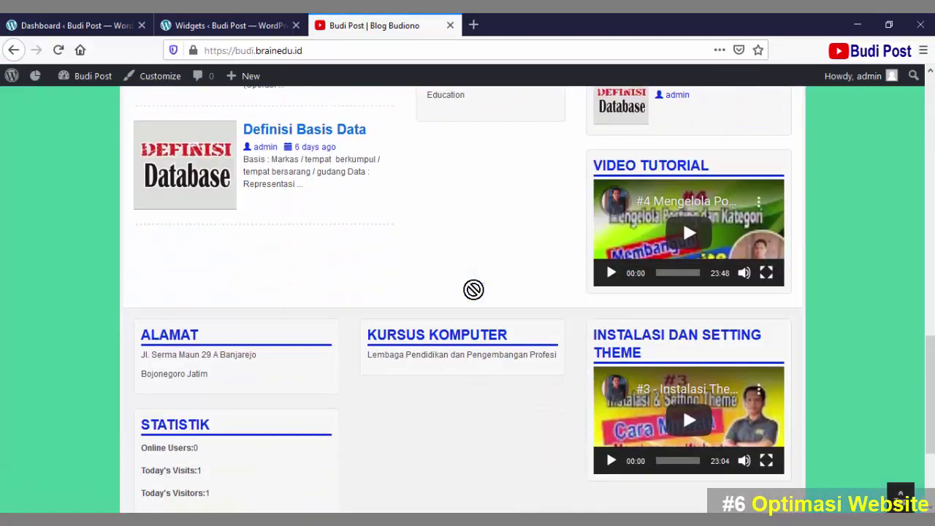
scroll(473, 289, down, 4)
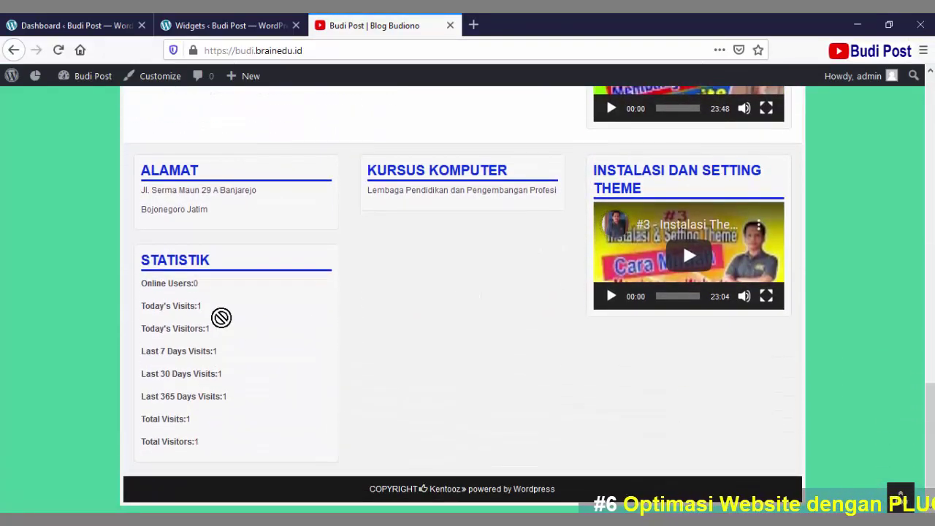